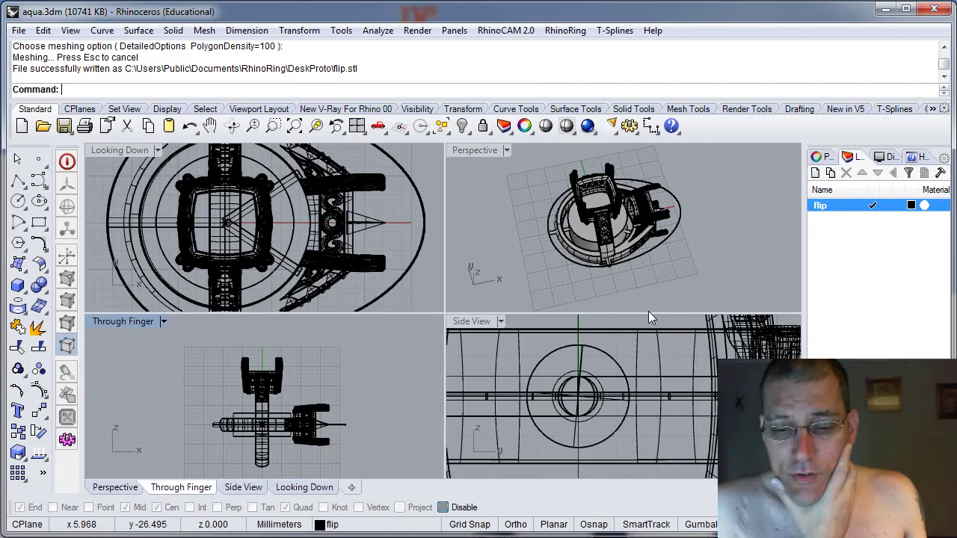
- Maximize the Perspective viewport and view the whole two-ring assembly from several angles
{"action": "right_click_drag", "start_coordinate": [674, 255], "coordinate": [622, 224]}
{"action": "scroll", "coordinate": [615, 177], "scroll_direction": "up", "scroll_amount": 3}
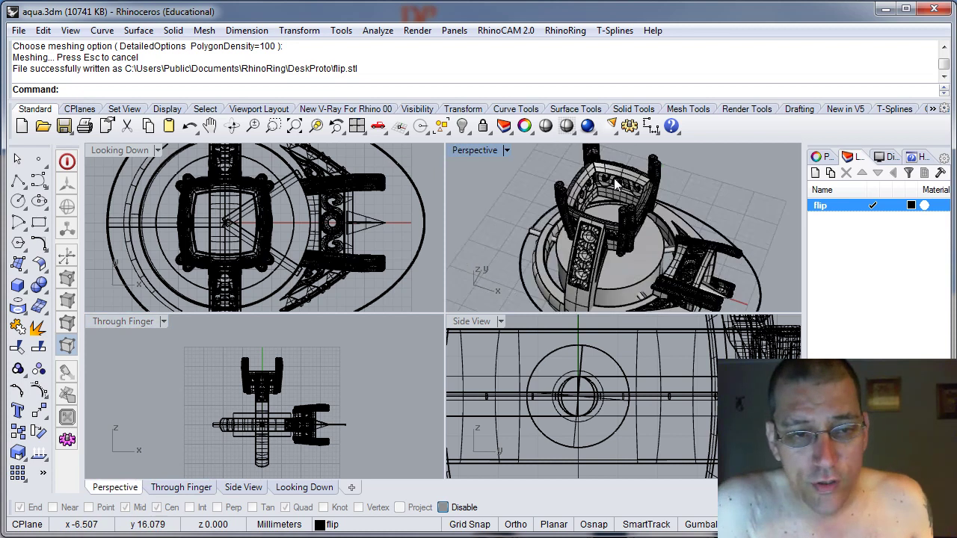
{"action": "double_click", "coordinate": [484, 148]}
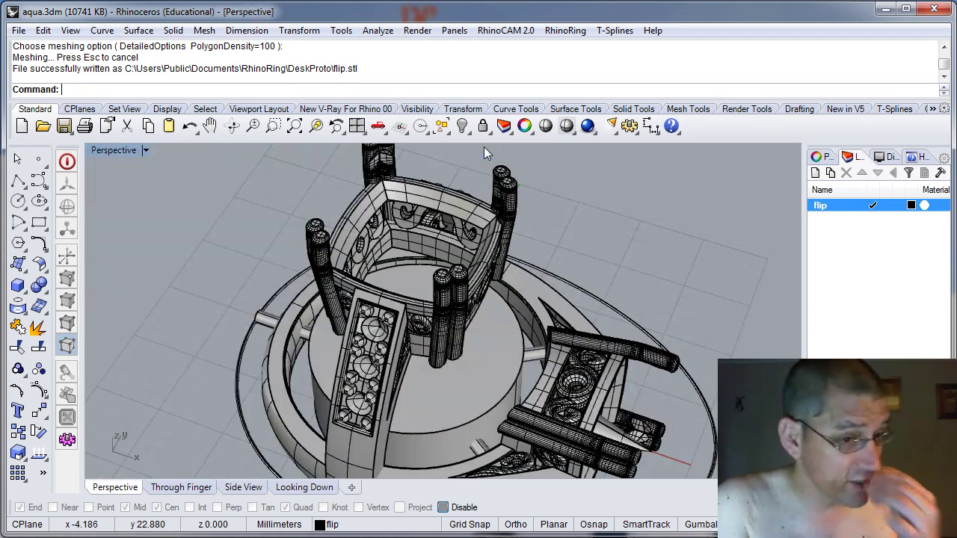
{"action": "right_click_drag", "start_coordinate": [514, 347], "coordinate": [536, 306]}
{"action": "scroll", "coordinate": [520, 285], "scroll_direction": "down", "scroll_amount": 3}
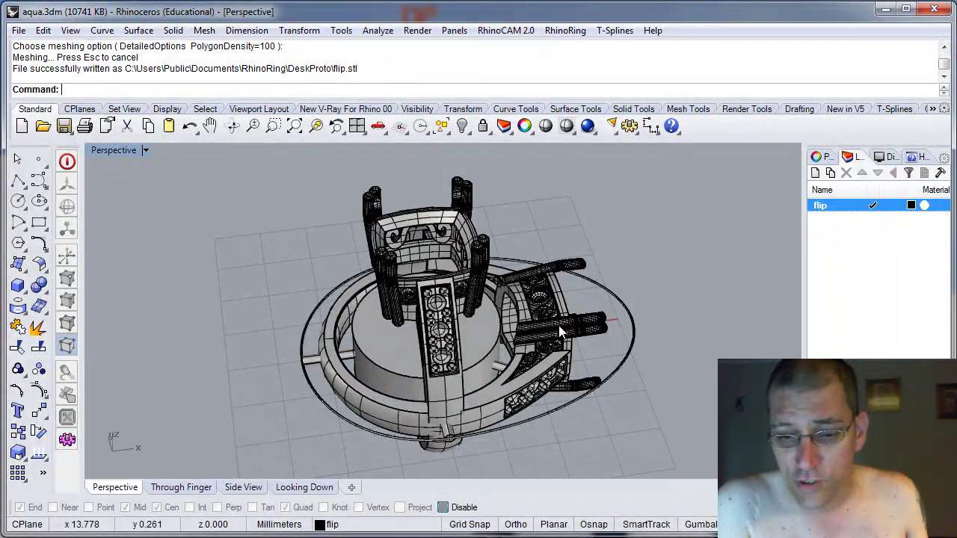
{"action": "right_click_drag", "start_coordinate": [567, 360], "coordinate": [394, 237]}
- Create a new layer named rotary
{"action": "right_click", "coordinate": [839, 275]}
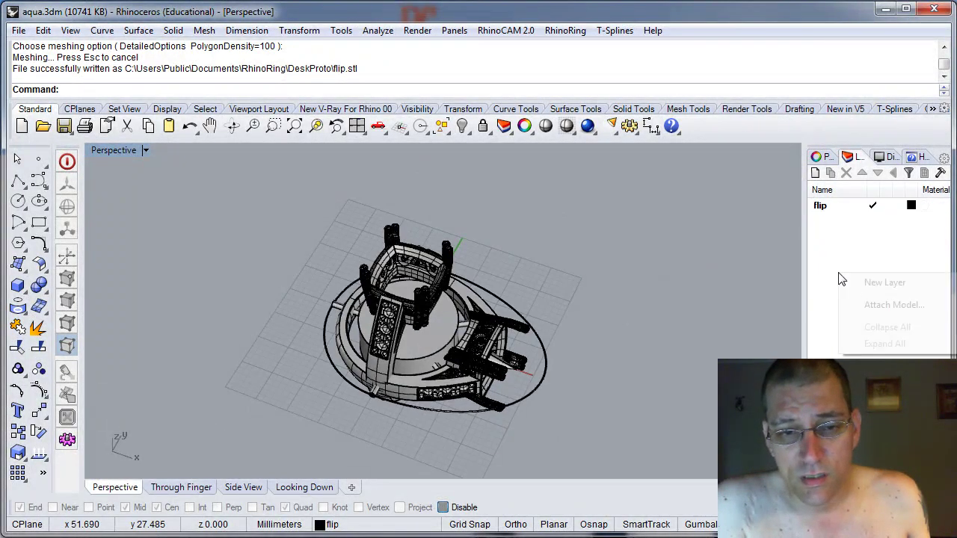
{"action": "left_click", "coordinate": [877, 284]}
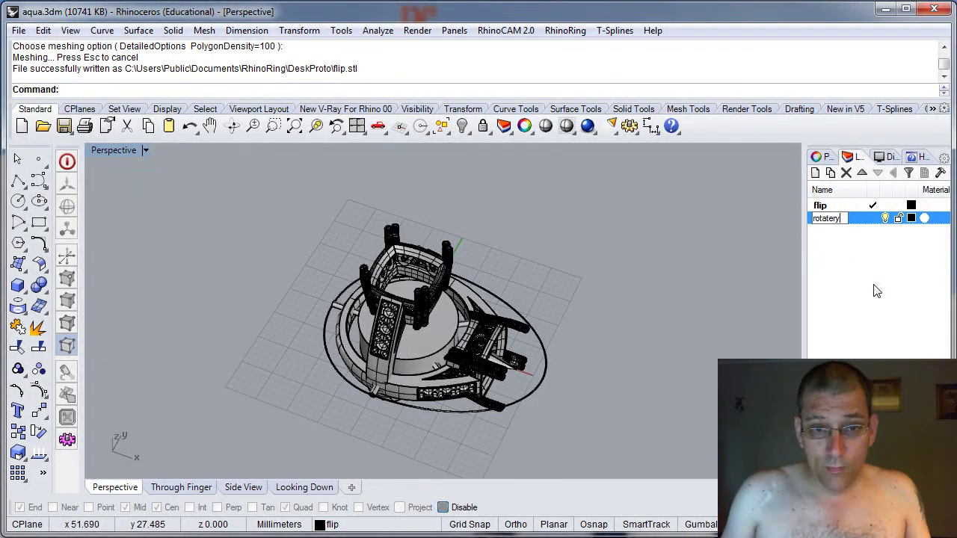
{"action": "key", "text": "BackSpace"}
{"action": "key", "text": "BackSpace"}
{"action": "key", "text": "BackSpace"}
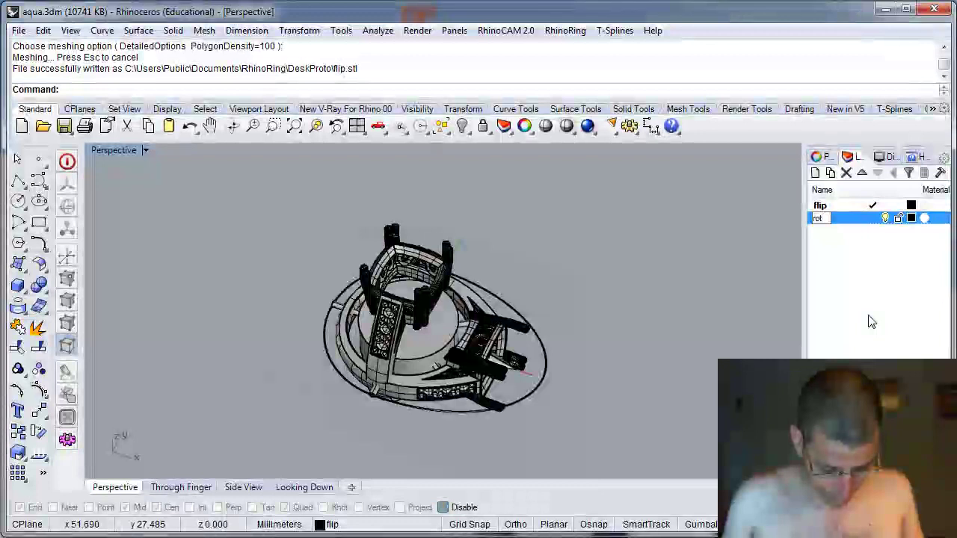
{"action": "type", "text": "ary"}
{"action": "key", "text": "Return"}
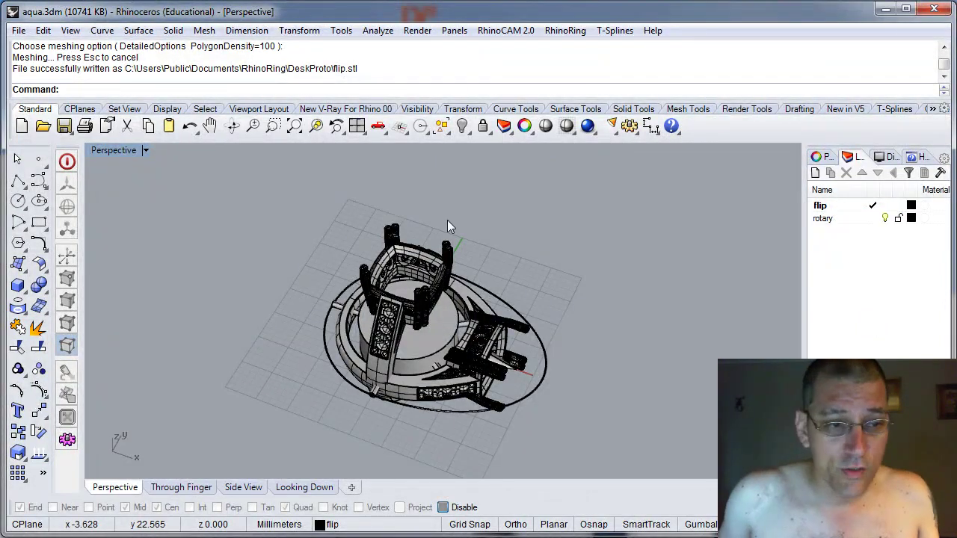
- Move the upright ring with the square prong head to the rotary layer and hide that layer
{"action": "left_click", "coordinate": [394, 229]}
{"action": "right_click", "coordinate": [822, 220]}
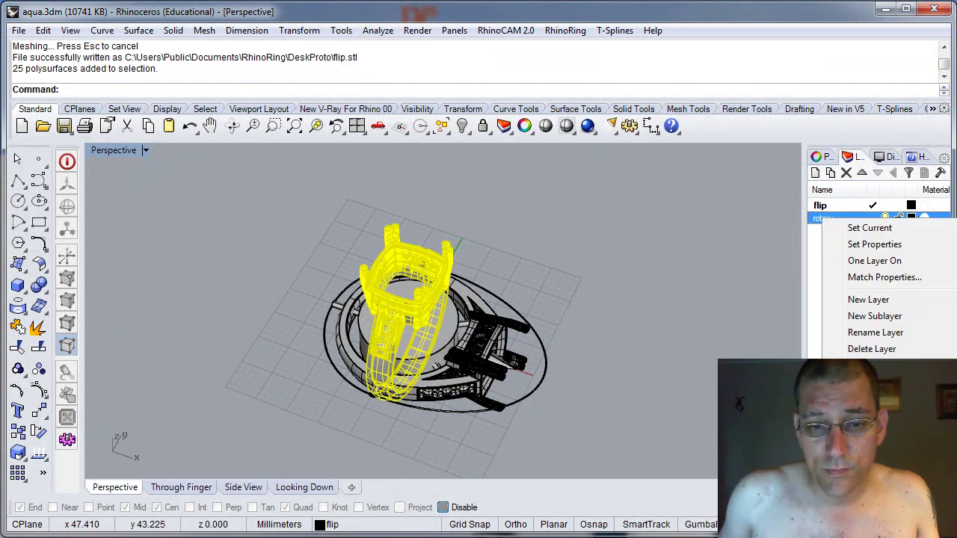
{"action": "left_click", "coordinate": [876, 431]}
{"action": "left_click", "coordinate": [886, 219]}
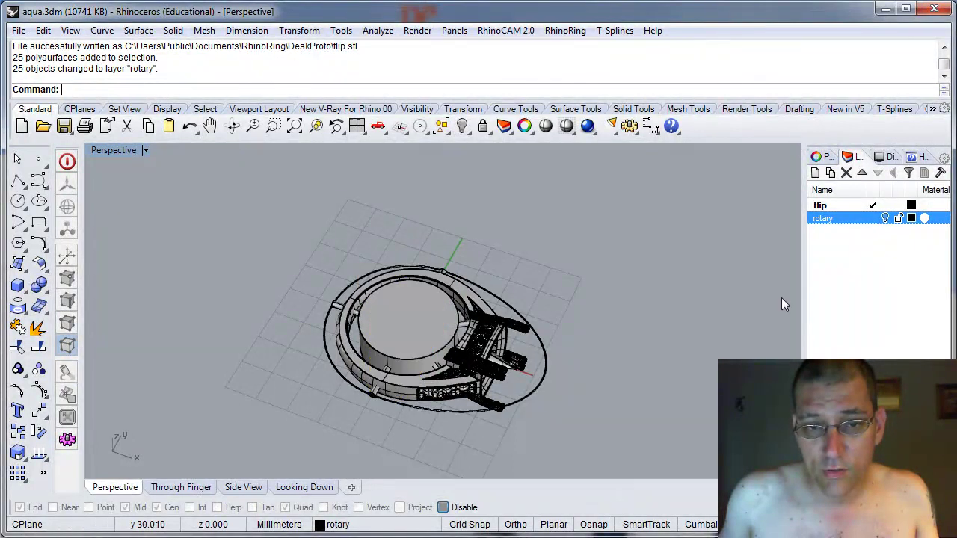
- Examine the flat-lying ring, its central disc, connecting sprues and outer frame from above and edge-on
{"action": "right_click_drag", "start_coordinate": [330, 306], "coordinate": [443, 369]}
{"action": "scroll", "coordinate": [389, 373], "scroll_direction": "up", "scroll_amount": 4}
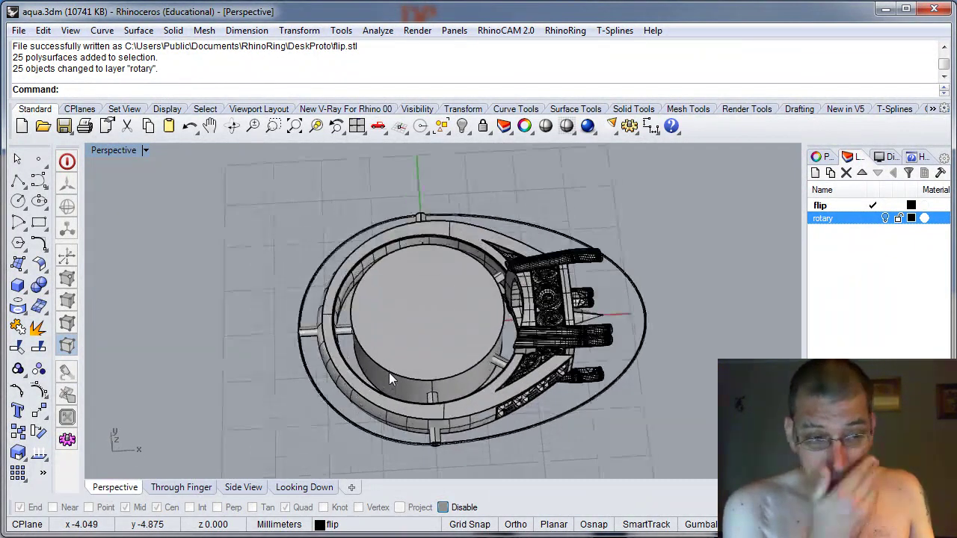
{"action": "right_click_drag", "start_coordinate": [438, 314], "coordinate": [436, 353]}
{"action": "right_click_drag", "start_coordinate": [488, 375], "coordinate": [456, 360]}
{"action": "right_click_drag", "start_coordinate": [532, 405], "coordinate": [573, 292]}
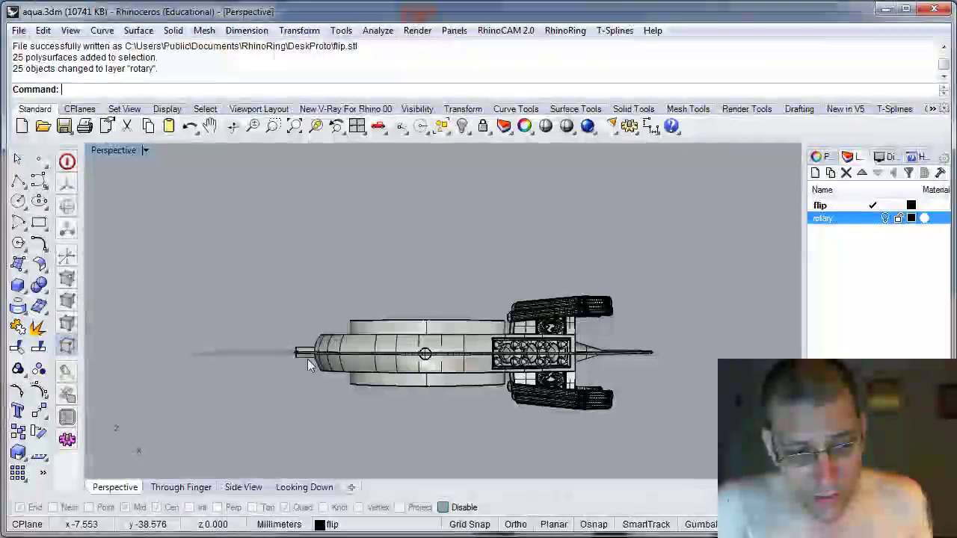
{"action": "right_click_drag", "start_coordinate": [424, 340], "coordinate": [517, 403]}
{"action": "scroll", "coordinate": [521, 385], "scroll_direction": "down", "scroll_amount": 4}
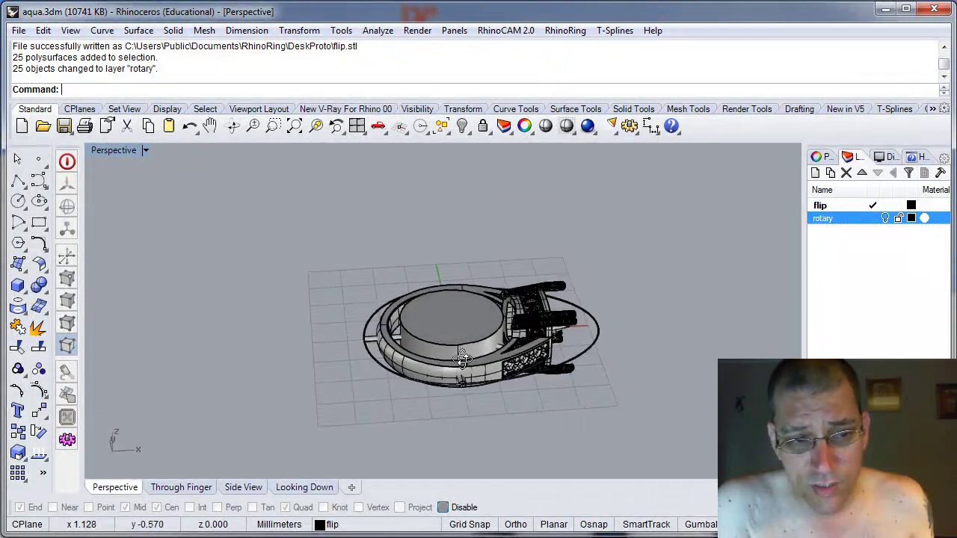
{"action": "right_click_drag", "start_coordinate": [453, 254], "coordinate": [447, 366]}
{"action": "scroll", "coordinate": [481, 322], "scroll_direction": "up", "scroll_amount": 2}
{"action": "scroll", "coordinate": [486, 326], "scroll_direction": "up", "scroll_amount": 4}
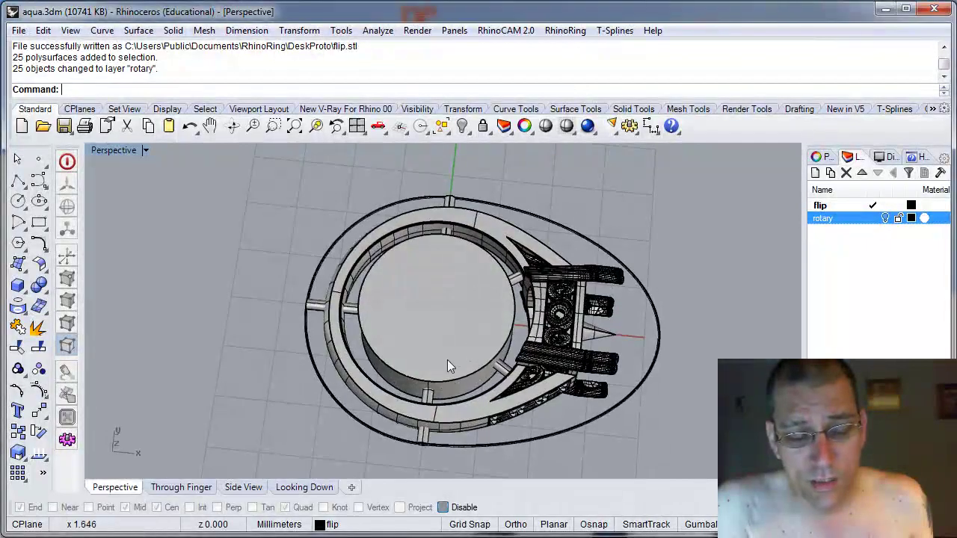
- Inspect the thin outer frame and the ring's gem-set shoulder up close
{"action": "key", "text": "ctrl+a"}
{"action": "scroll", "coordinate": [543, 441], "scroll_direction": "up", "scroll_amount": 6}
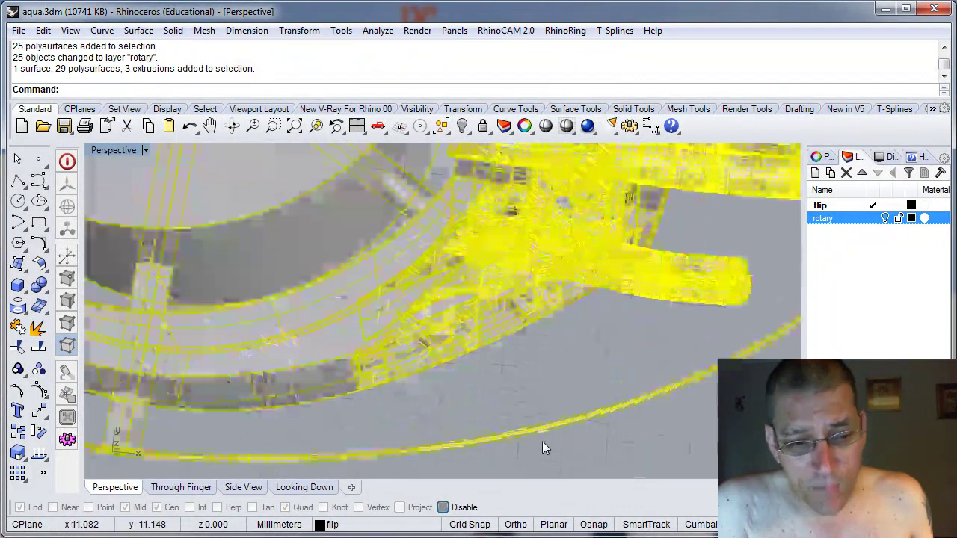
{"action": "key", "text": "Escape"}
{"action": "scroll", "coordinate": [538, 381], "scroll_direction": "down", "scroll_amount": 3}
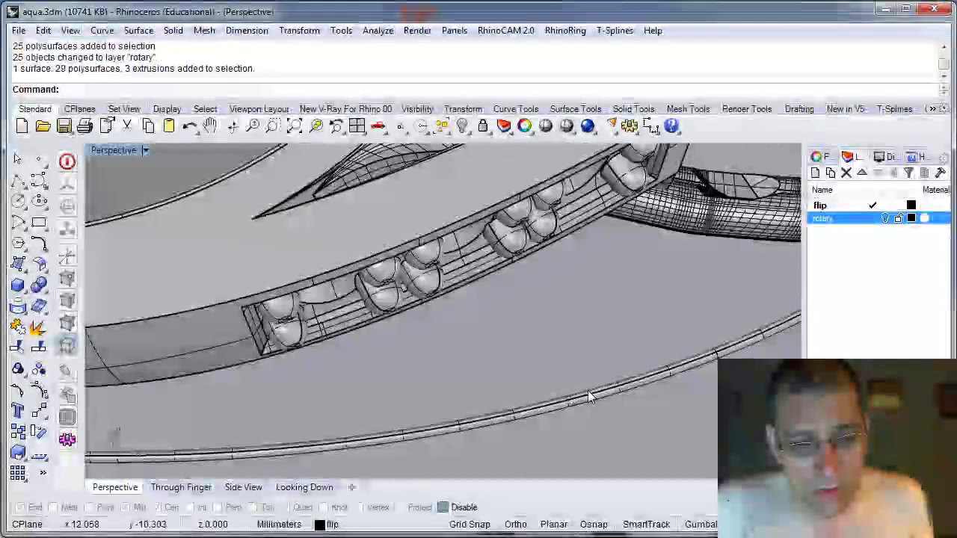
{"action": "scroll", "coordinate": [520, 368], "scroll_direction": "down", "scroll_amount": 6}
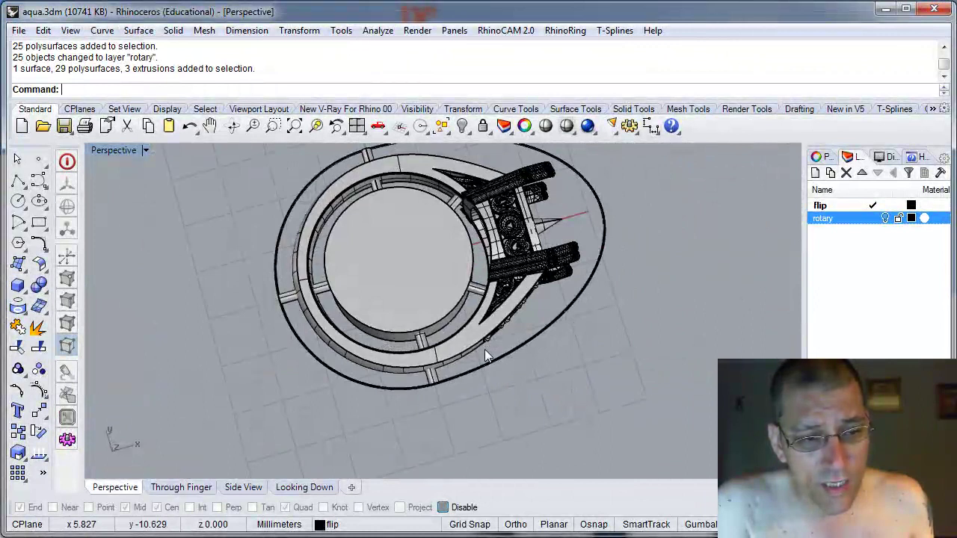
{"action": "scroll", "coordinate": [462, 285], "scroll_direction": "up", "scroll_amount": 6}
{"action": "right_click_drag", "start_coordinate": [465, 324], "coordinate": [441, 351]}
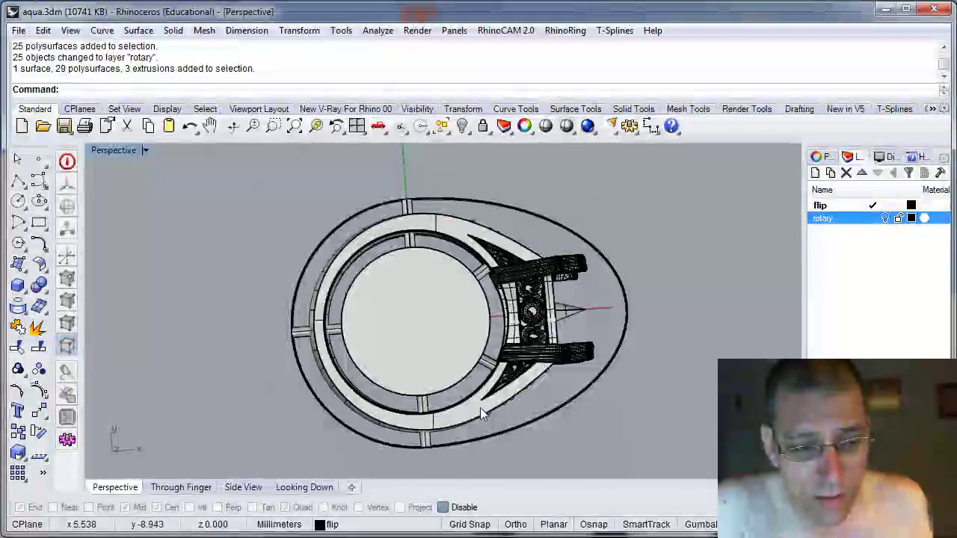
{"action": "right_click_drag", "start_coordinate": [538, 430], "coordinate": [498, 366]}
{"action": "scroll", "coordinate": [499, 348], "scroll_direction": "up", "scroll_amount": 5}
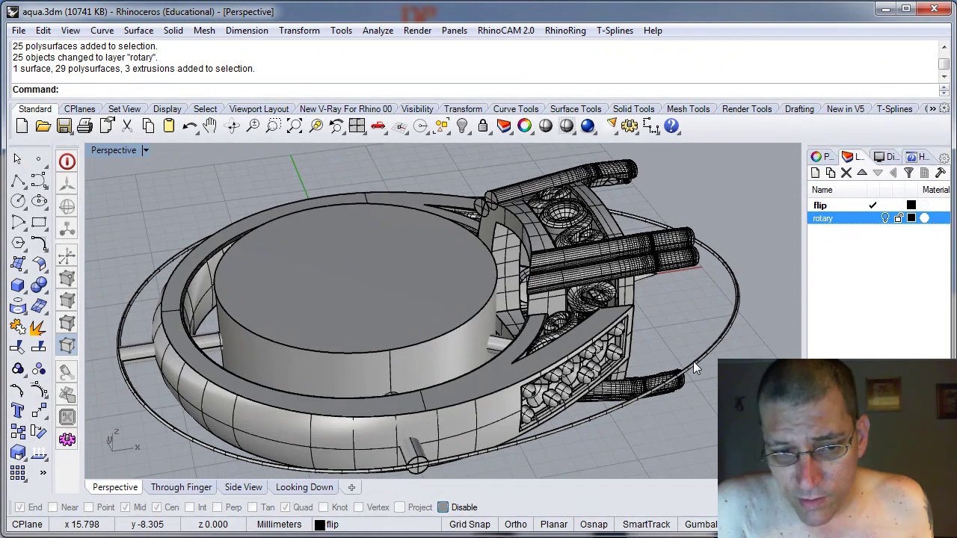
- Check how the ring, sprues and outer frame fit together from above and at oblique angles
{"action": "right_click_drag", "start_coordinate": [693, 361], "coordinate": [654, 350]}
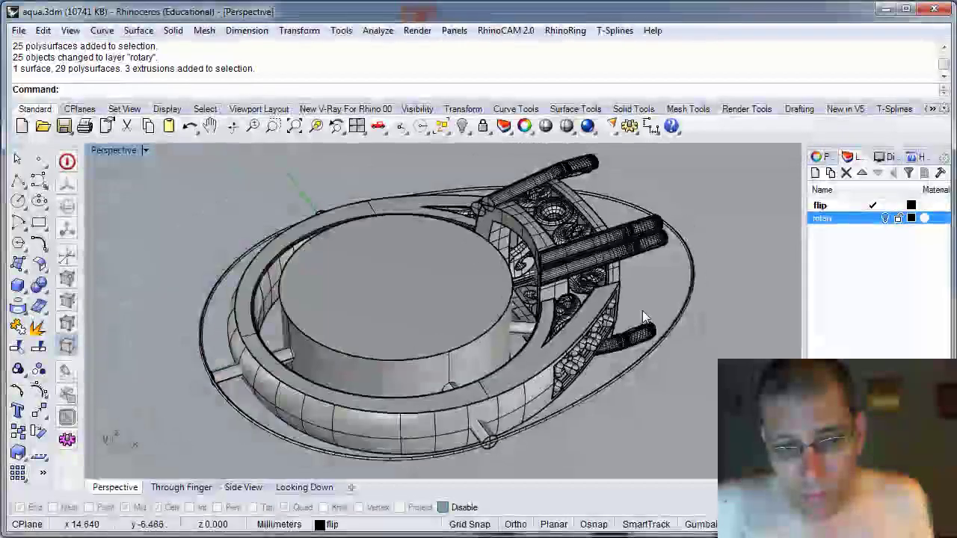
{"action": "right_click_drag", "start_coordinate": [643, 310], "coordinate": [661, 319]}
{"action": "scroll", "coordinate": [504, 421], "scroll_direction": "down", "scroll_amount": 7}
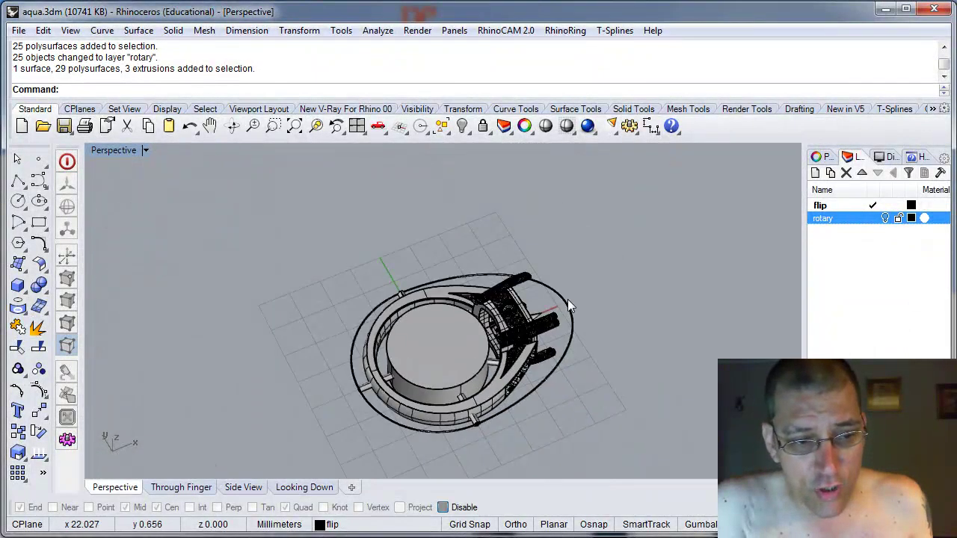
{"action": "right_click_drag", "start_coordinate": [568, 299], "coordinate": [497, 401]}
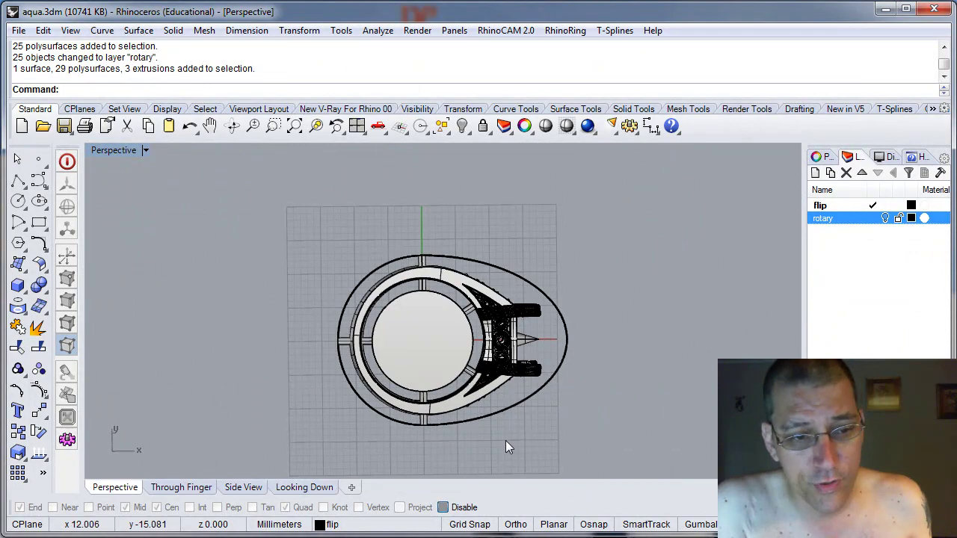
{"action": "right_click_drag", "start_coordinate": [507, 447], "coordinate": [481, 427]}
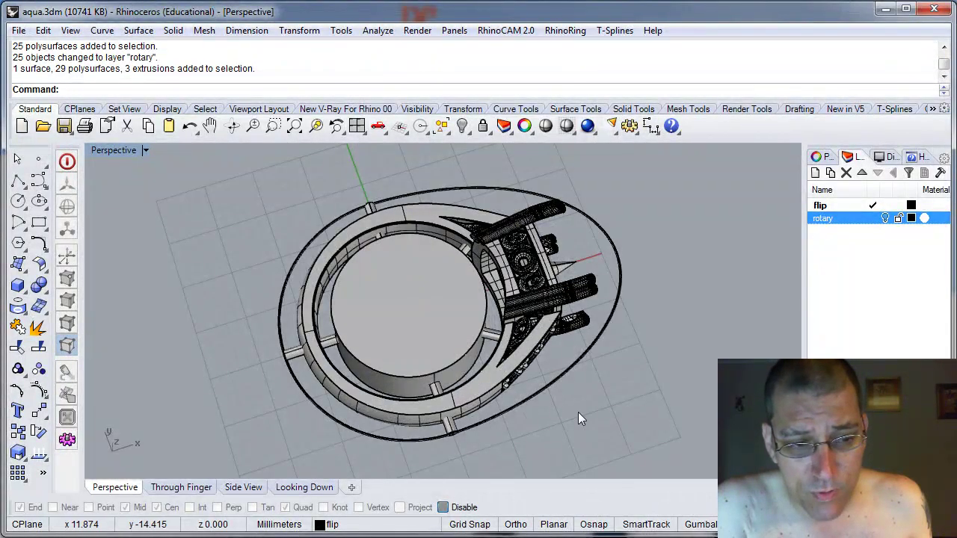
{"action": "right_click_drag", "start_coordinate": [578, 412], "coordinate": [492, 359]}
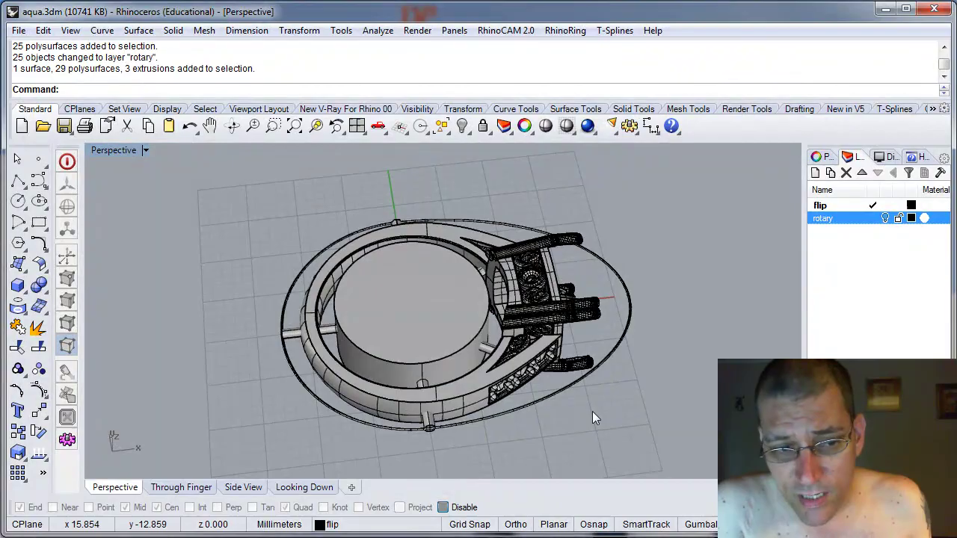
{"action": "right_click_drag", "start_coordinate": [180, 294], "coordinate": [241, 254]}
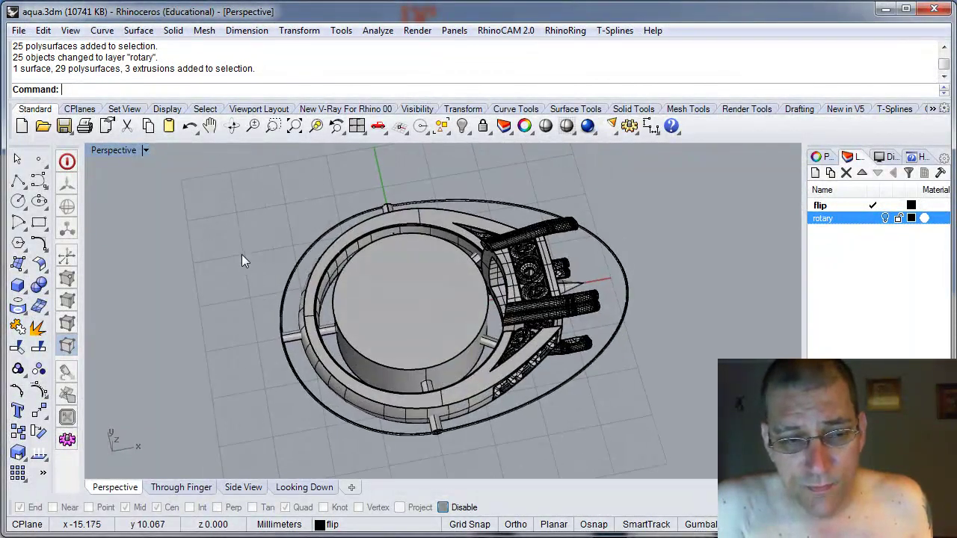
{"action": "right_click_drag", "start_coordinate": [243, 294], "coordinate": [203, 286]}
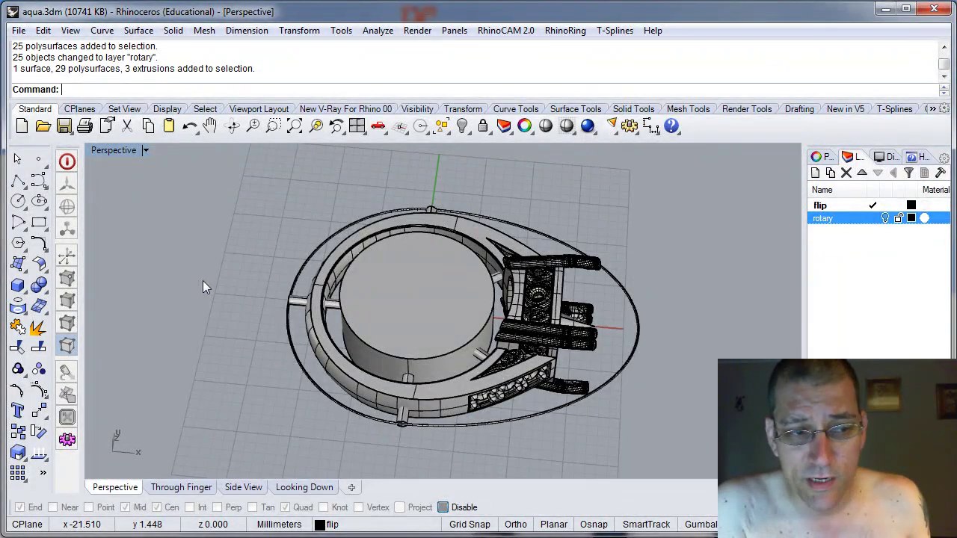
- Toggle the rotary layer's visibility to compare the upright ring with the flat-lying one, leaving the layer hidden
{"action": "left_click", "coordinate": [566, 30]}
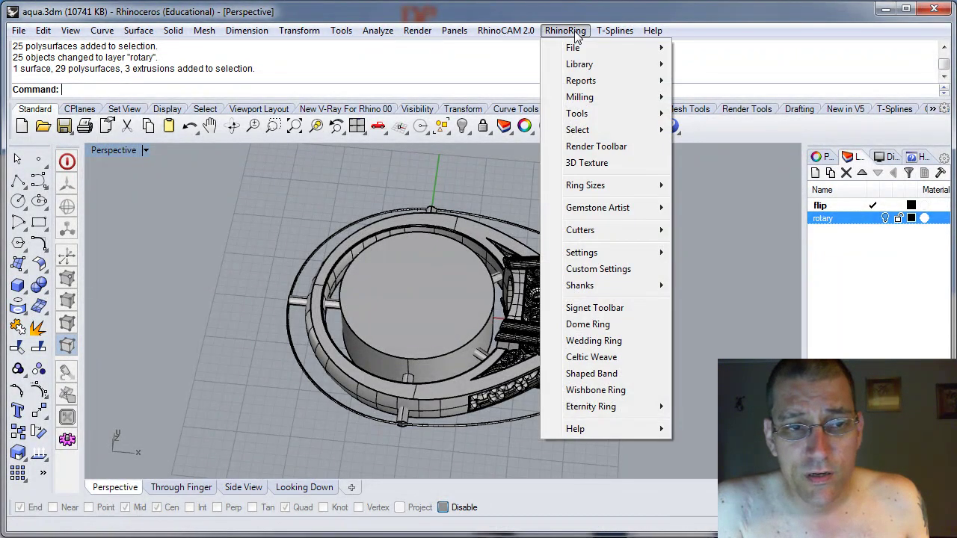
{"action": "left_click", "coordinate": [390, 224]}
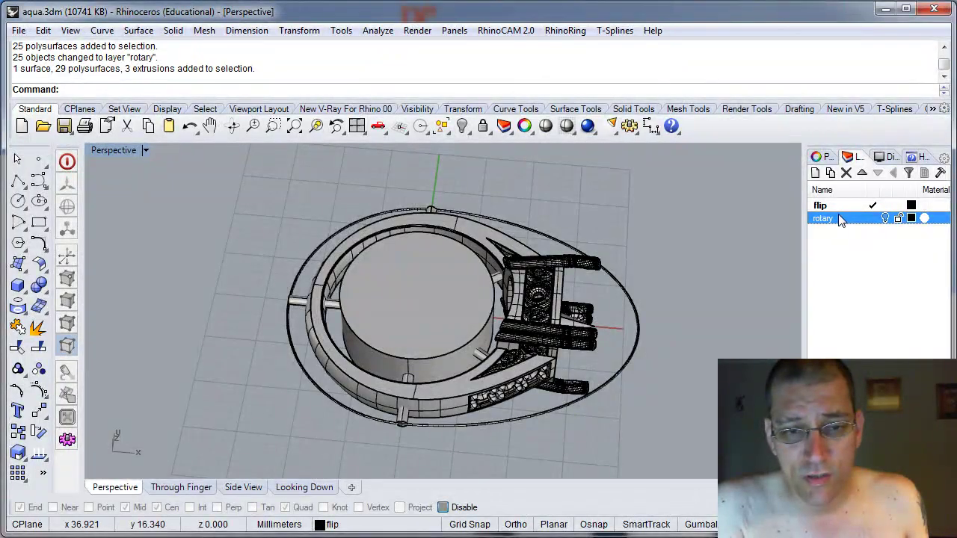
{"action": "left_click", "coordinate": [886, 218]}
{"action": "left_click", "coordinate": [886, 218]}
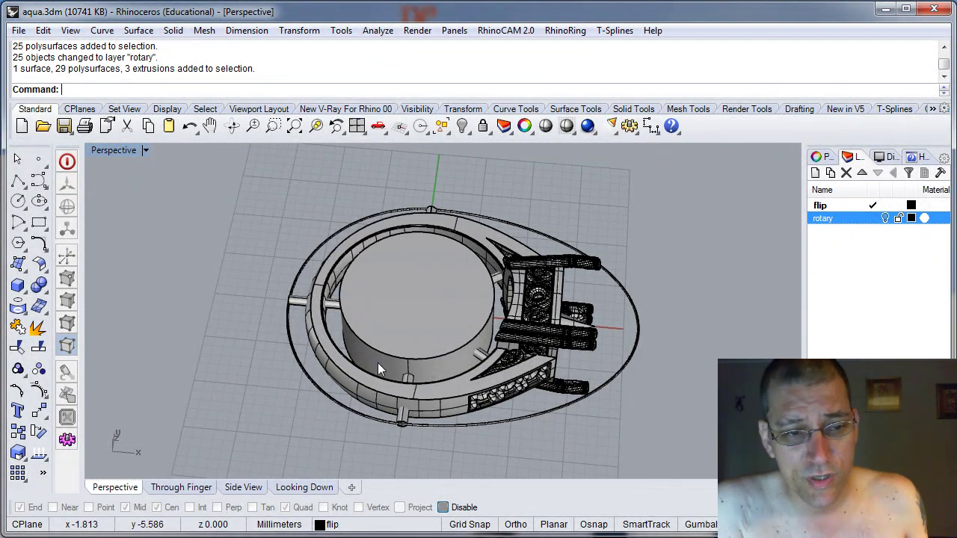
{"action": "left_click", "coordinate": [886, 219]}
{"action": "left_click", "coordinate": [886, 219]}
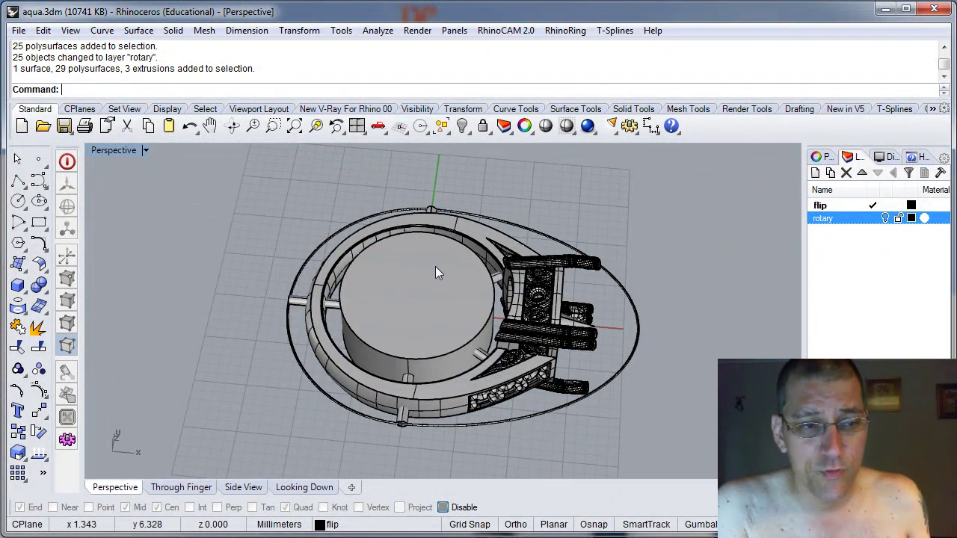
- Run the RhinoRing DeskProto flip milling export on the whole flat-lying ring, including its disc, sprues and outer frame
{"action": "left_click", "coordinate": [568, 31]}
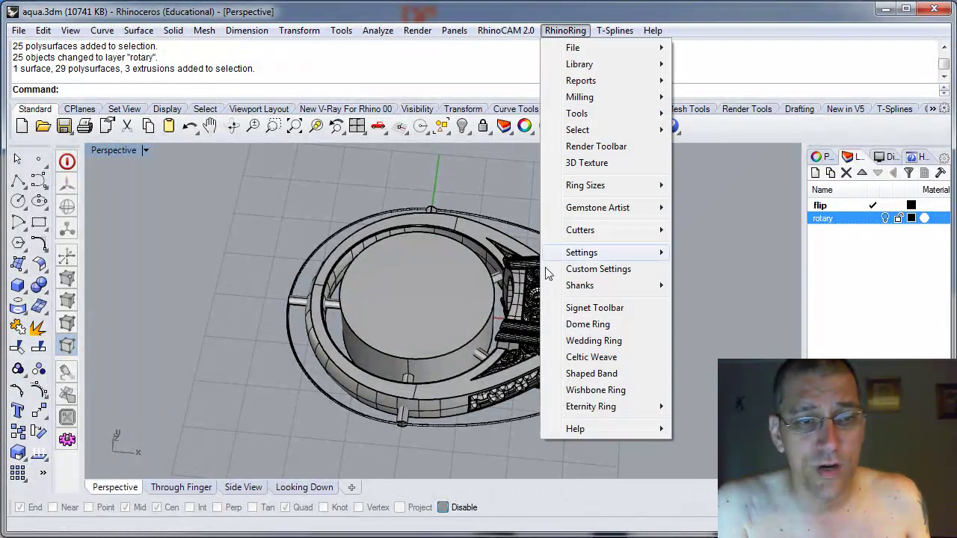
{"action": "mouse_move", "coordinate": [634, 102]}
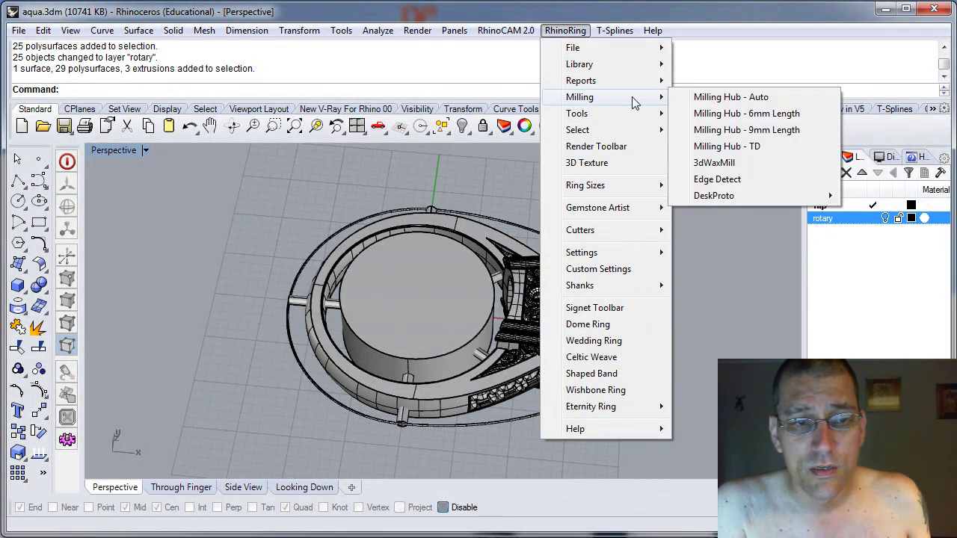
{"action": "mouse_move", "coordinate": [773, 196]}
{"action": "left_click", "coordinate": [871, 196]}
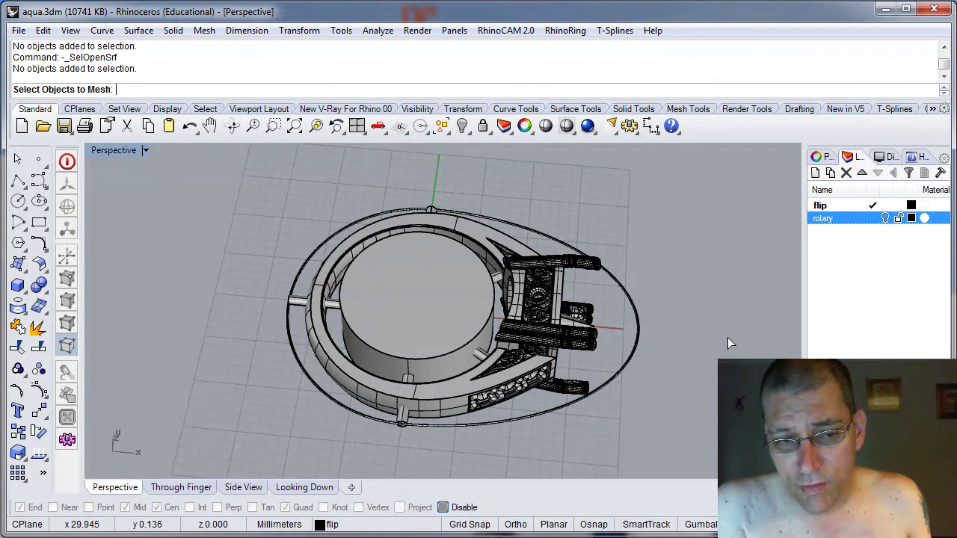
{"action": "right_click_drag", "start_coordinate": [729, 342], "coordinate": [429, 334]}
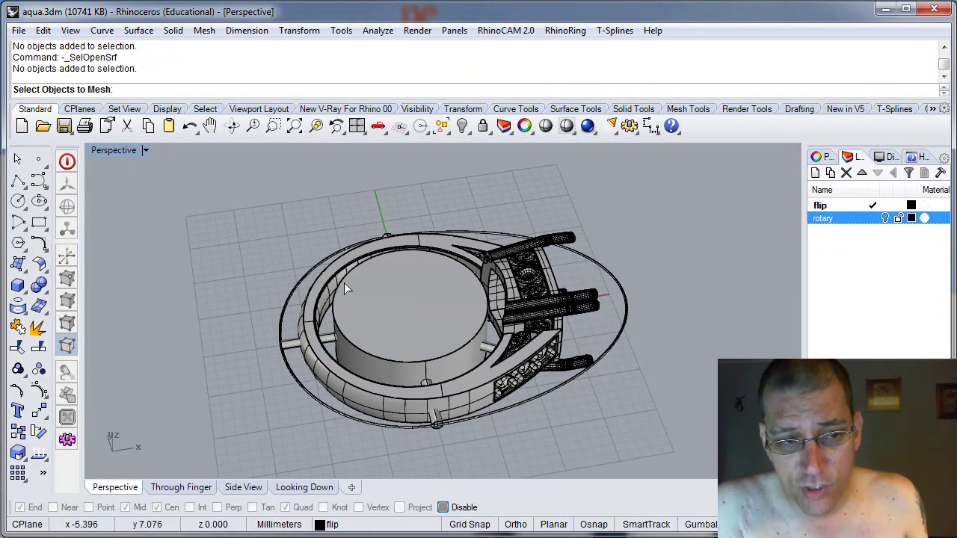
{"action": "right_click_drag", "start_coordinate": [357, 279], "coordinate": [470, 321]}
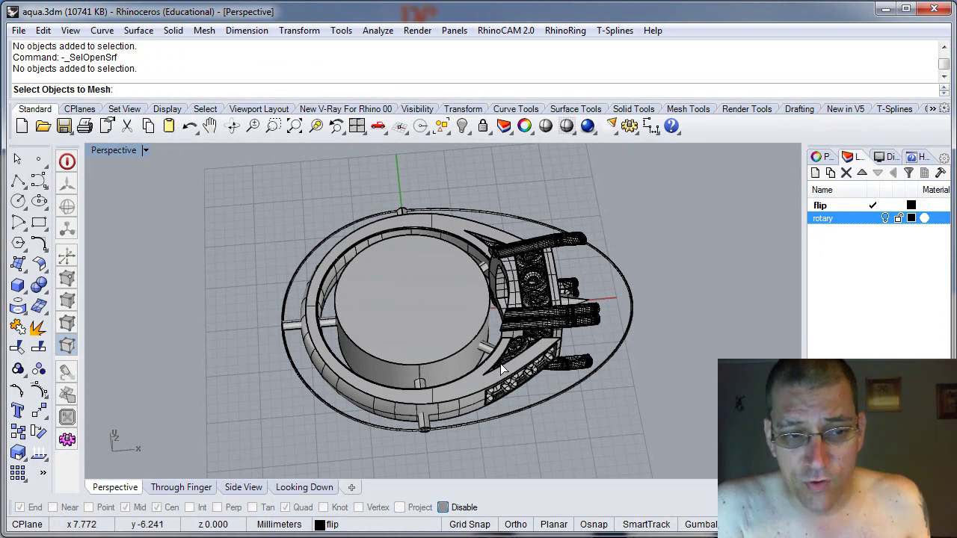
{"action": "right_click_drag", "start_coordinate": [505, 359], "coordinate": [470, 347]}
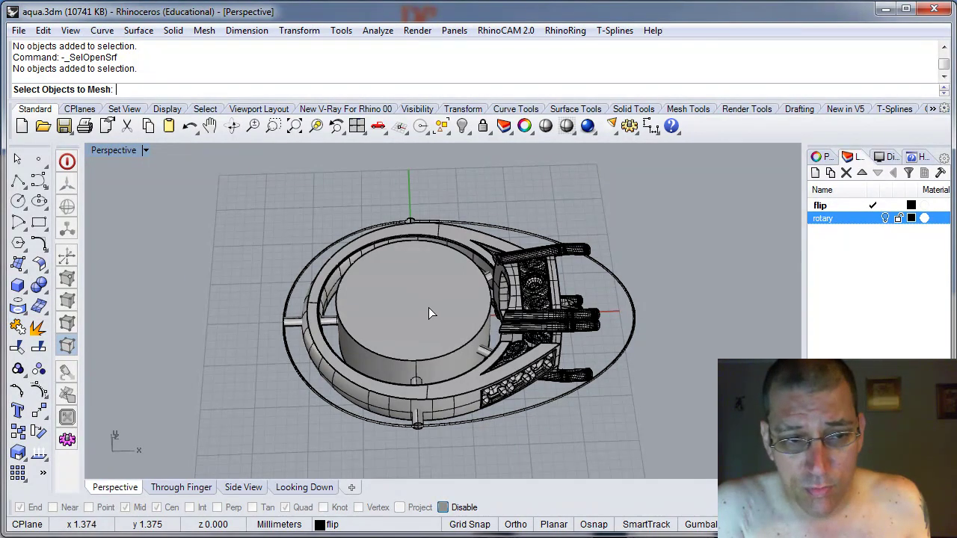
{"action": "right_click_drag", "start_coordinate": [430, 313], "coordinate": [451, 326]}
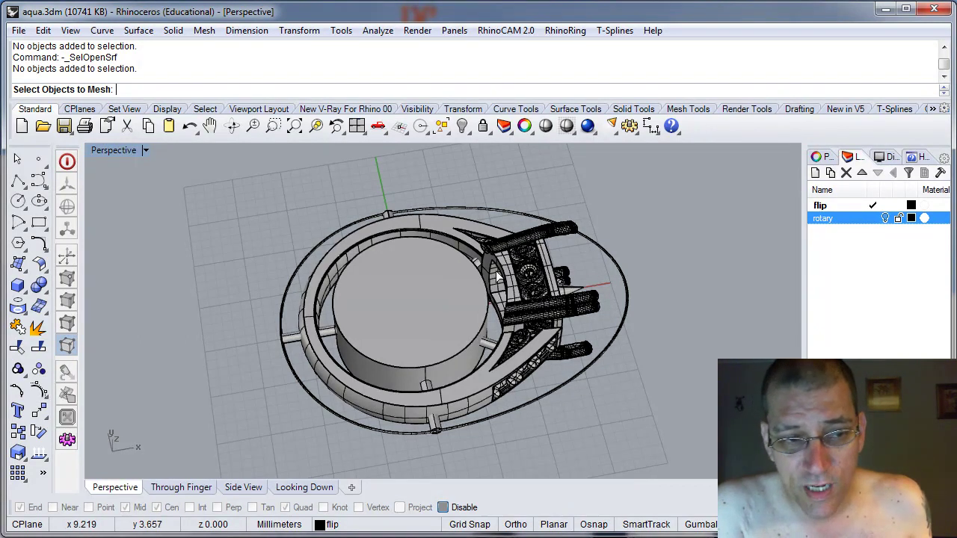
{"action": "right_click_drag", "start_coordinate": [482, 317], "coordinate": [447, 352]}
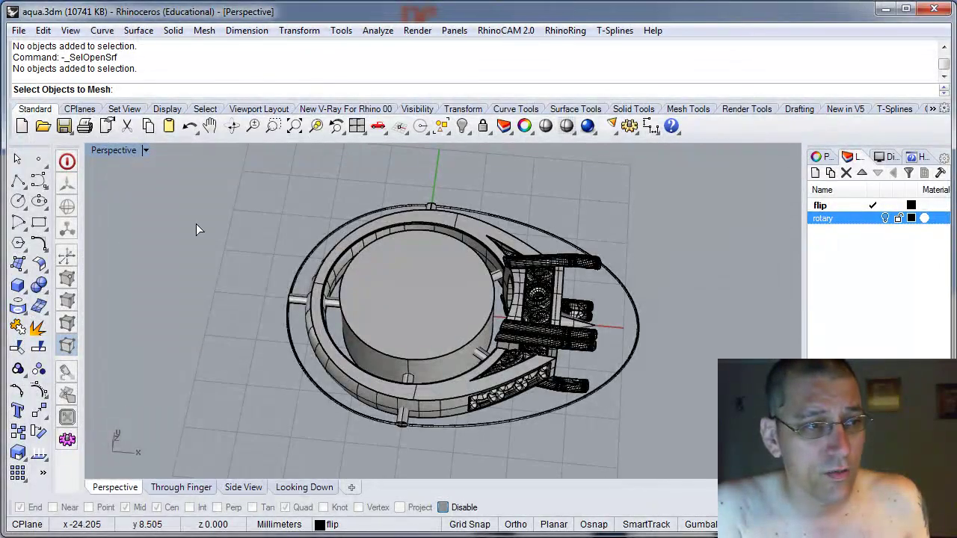
{"action": "left_click_drag", "start_coordinate": [220, 191], "coordinate": [737, 451]}
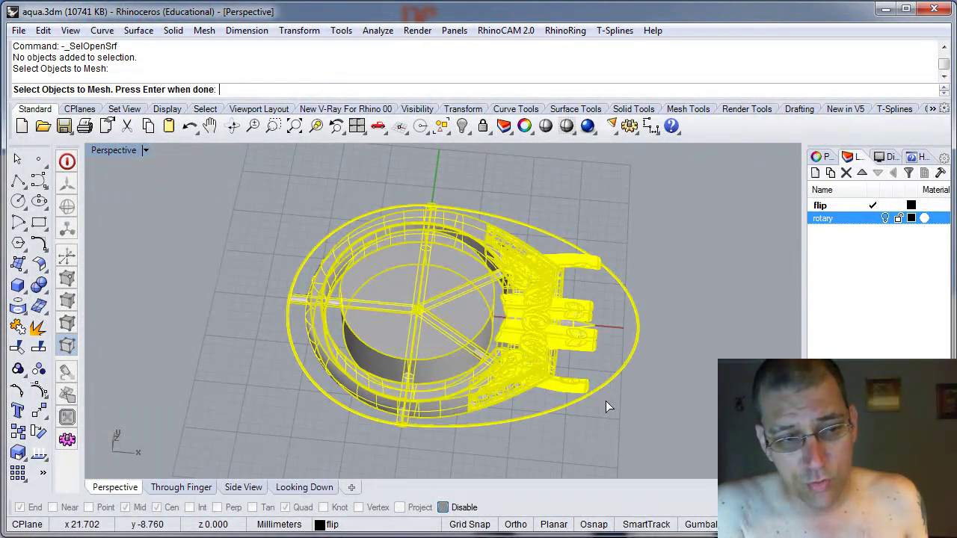
{"action": "key", "text": "Return"}
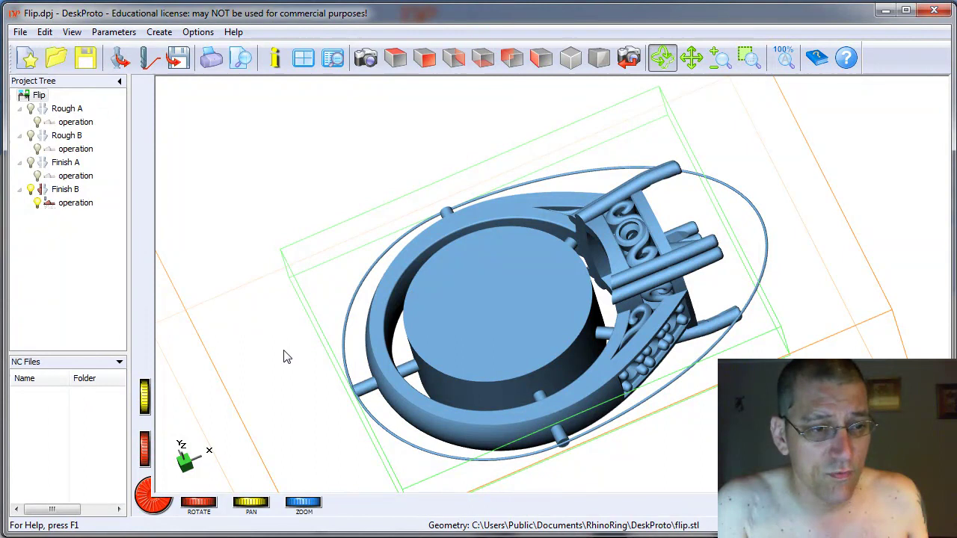
- Inspect the imported flip ring mesh in DeskProto from above and at low oblique angles
{"action": "right_click", "coordinate": [269, 324]}
{"action": "left_click_drag", "start_coordinate": [275, 357], "coordinate": [605, 314]}
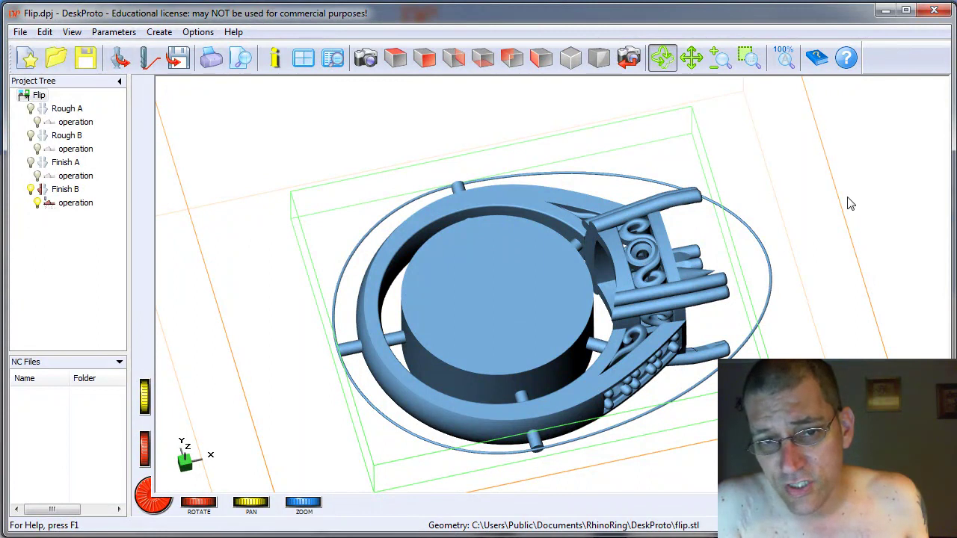
{"action": "left_click_drag", "start_coordinate": [605, 314], "coordinate": [494, 209]}
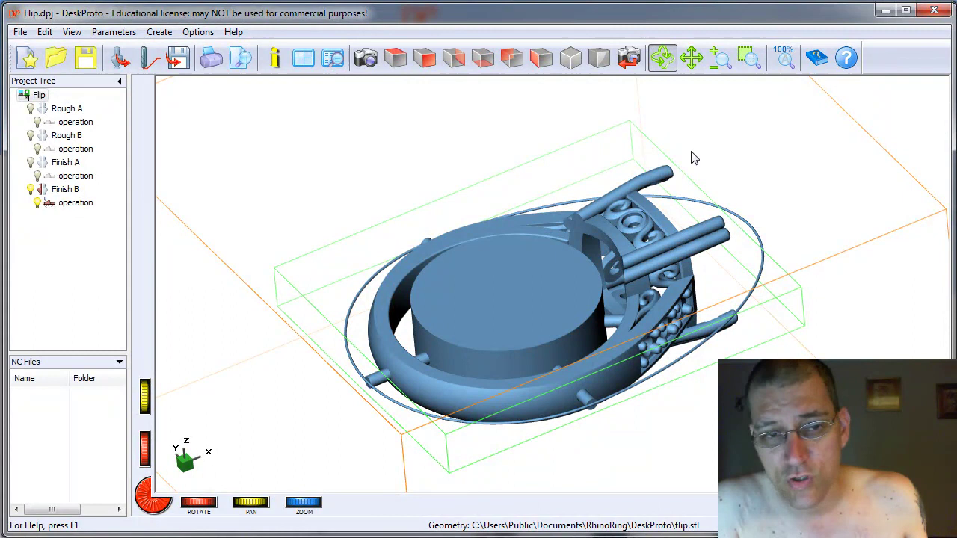
{"action": "left_click_drag", "start_coordinate": [640, 193], "coordinate": [635, 237]}
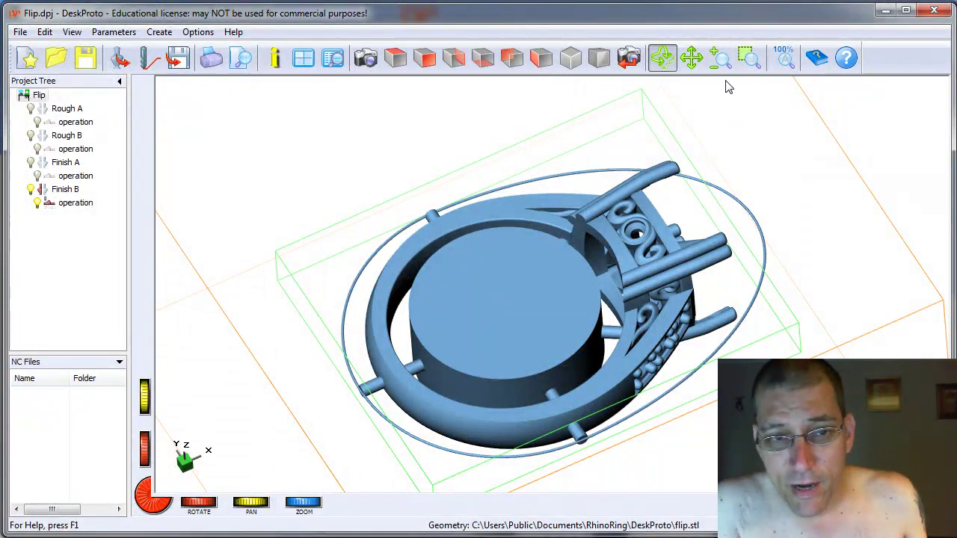
{"action": "left_click_drag", "start_coordinate": [695, 342], "coordinate": [675, 233]}
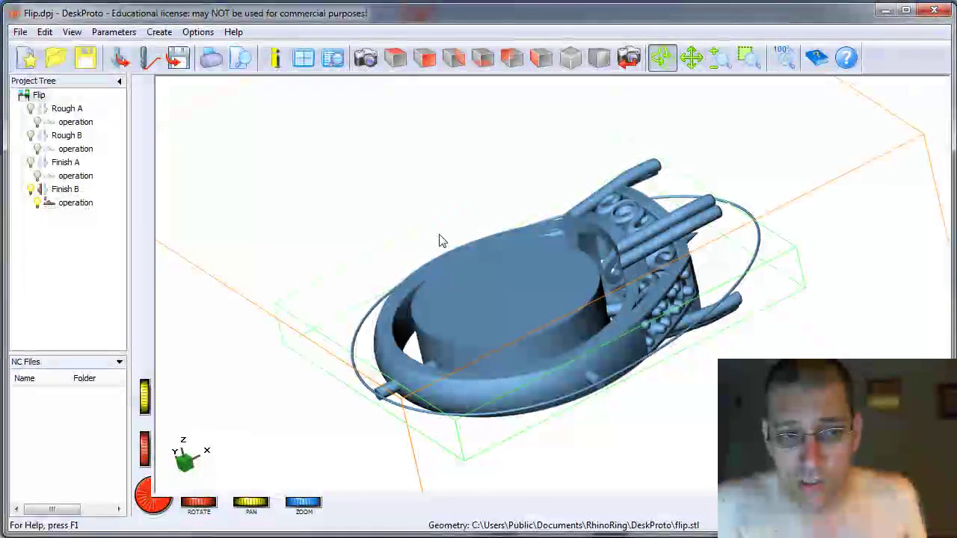
- Examine how the ring mesh sits inside the green and orange bounding boxes from several angles
{"action": "scroll", "coordinate": [411, 229], "scroll_direction": "up", "scroll_amount": 1}
{"action": "scroll", "coordinate": [485, 293], "scroll_direction": "down", "scroll_amount": 3}
{"action": "left_click_drag", "start_coordinate": [493, 288], "coordinate": [568, 312]}
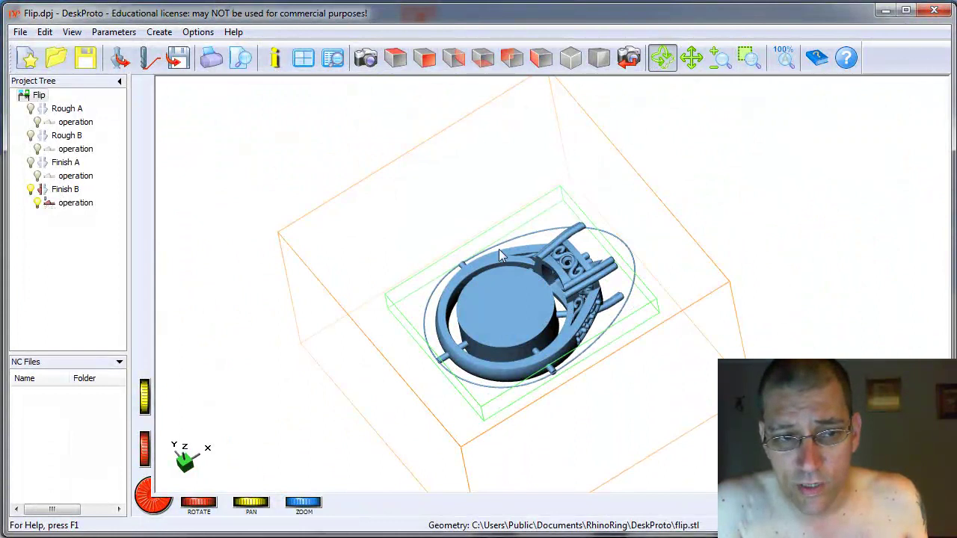
{"action": "left_click_drag", "start_coordinate": [334, 327], "coordinate": [269, 299]}
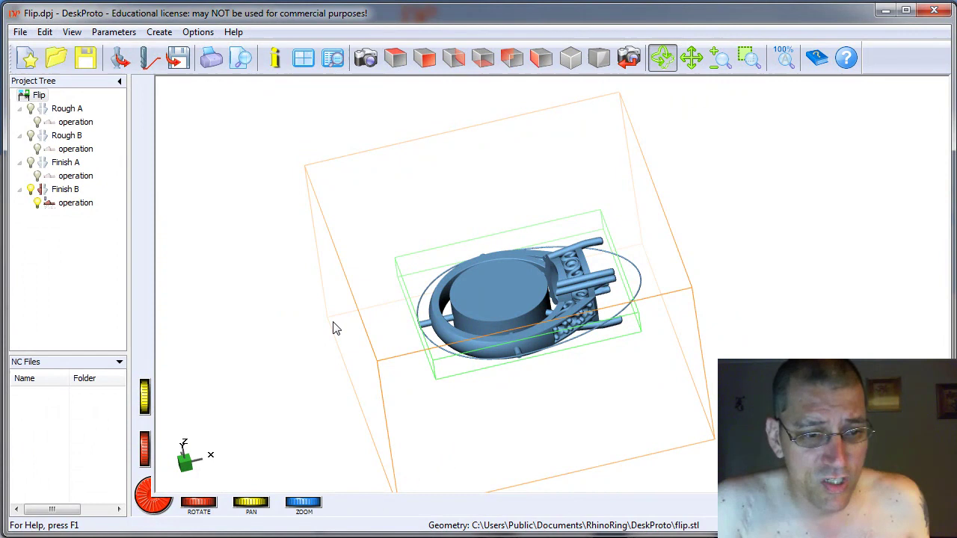
{"action": "left_click_drag", "start_coordinate": [336, 327], "coordinate": [560, 288]}
{"action": "right_click_drag", "start_coordinate": [559, 288], "coordinate": [619, 254]}
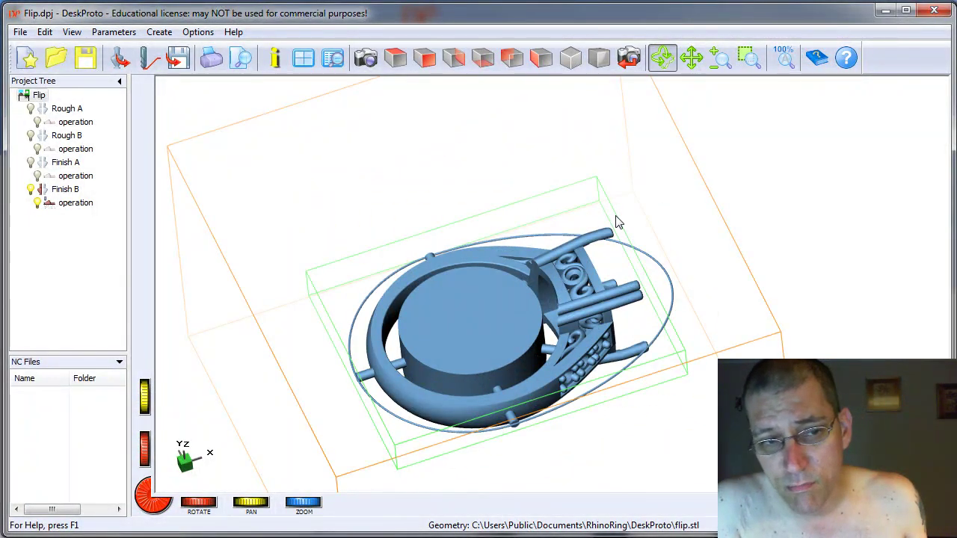
{"action": "left_click_drag", "start_coordinate": [557, 230], "coordinate": [528, 259]}
{"action": "left_click_drag", "start_coordinate": [620, 229], "coordinate": [585, 270]}
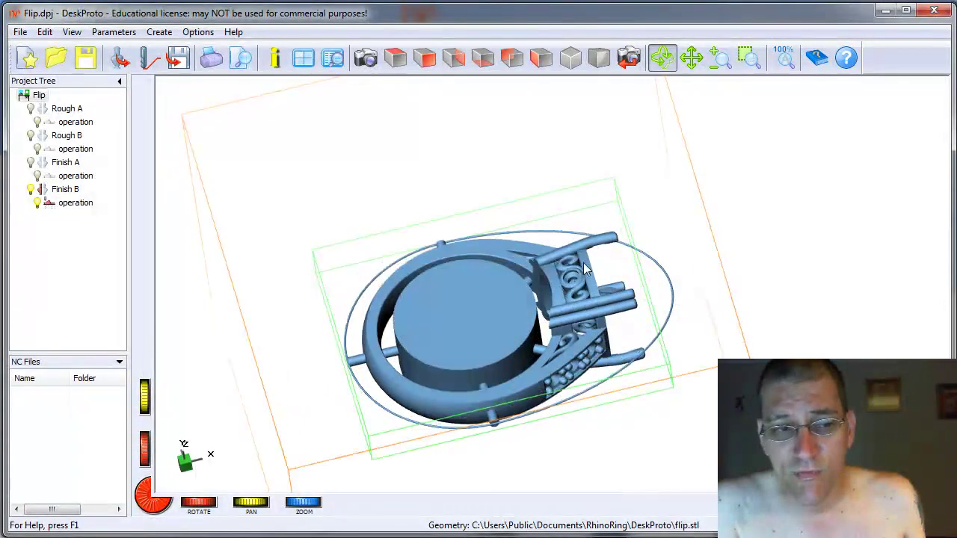
- Activate the Finish A part and calculate its toolpaths over the ring
{"action": "left_click", "coordinate": [64, 163]}
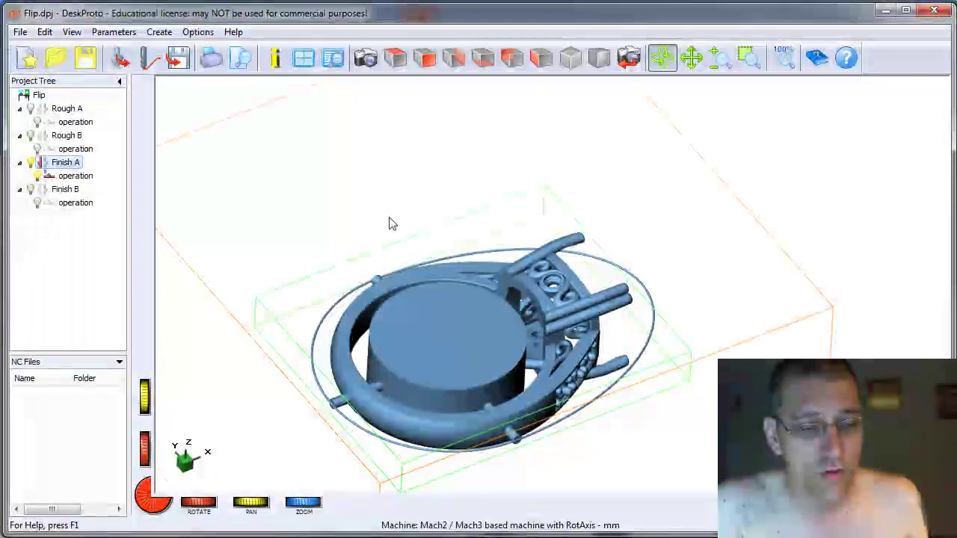
{"action": "left_click", "coordinate": [149, 57]}
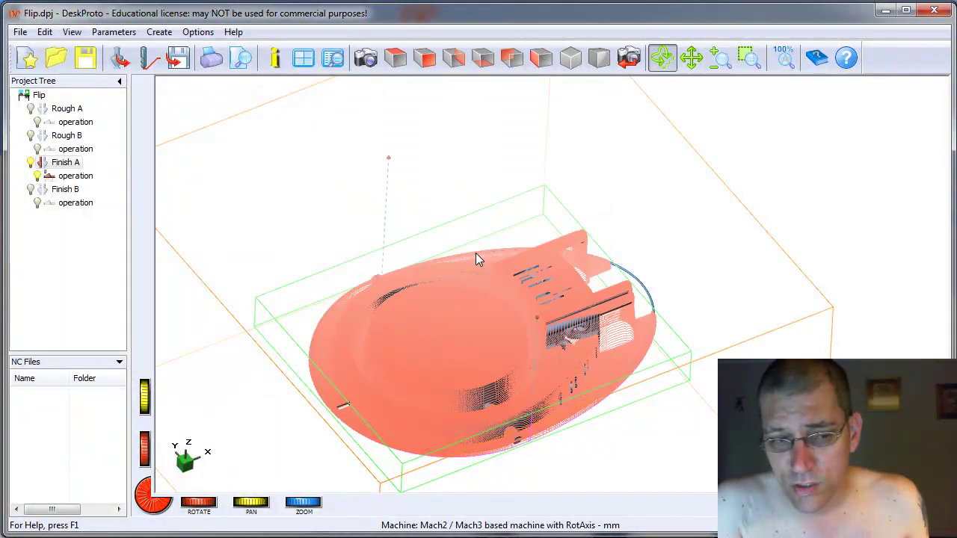
{"action": "left_click_drag", "start_coordinate": [445, 326], "coordinate": [549, 343]}
{"action": "left_click_drag", "start_coordinate": [627, 335], "coordinate": [487, 268]}
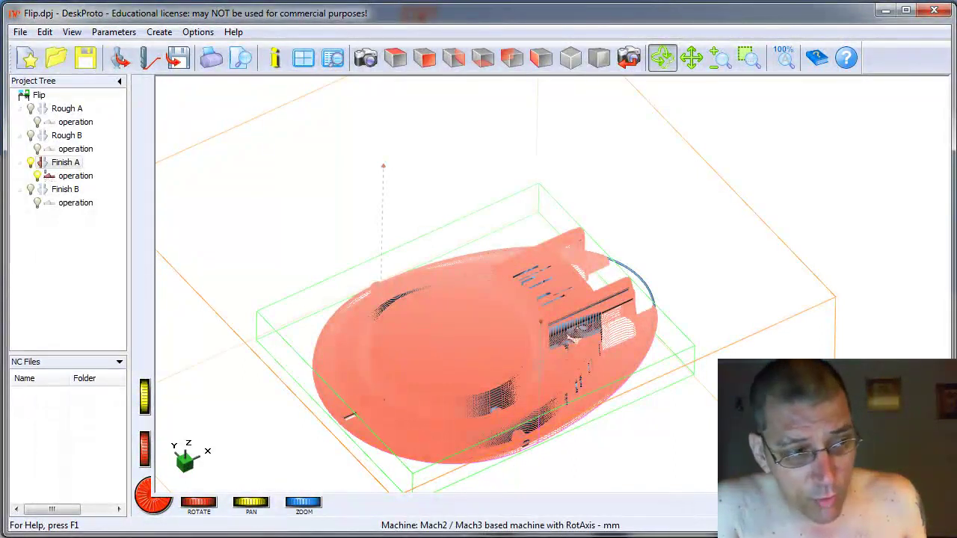
- Examine the Finish A toolpaths around the prongs and the ring's ornamented shoulder
{"action": "left_click_drag", "start_coordinate": [380, 287], "coordinate": [561, 318]}
{"action": "scroll", "coordinate": [535, 284], "scroll_direction": "down", "scroll_amount": 2}
{"action": "scroll", "coordinate": [543, 286], "scroll_direction": "up", "scroll_amount": 5}
{"action": "scroll", "coordinate": [561, 333], "scroll_direction": "up", "scroll_amount": 2}
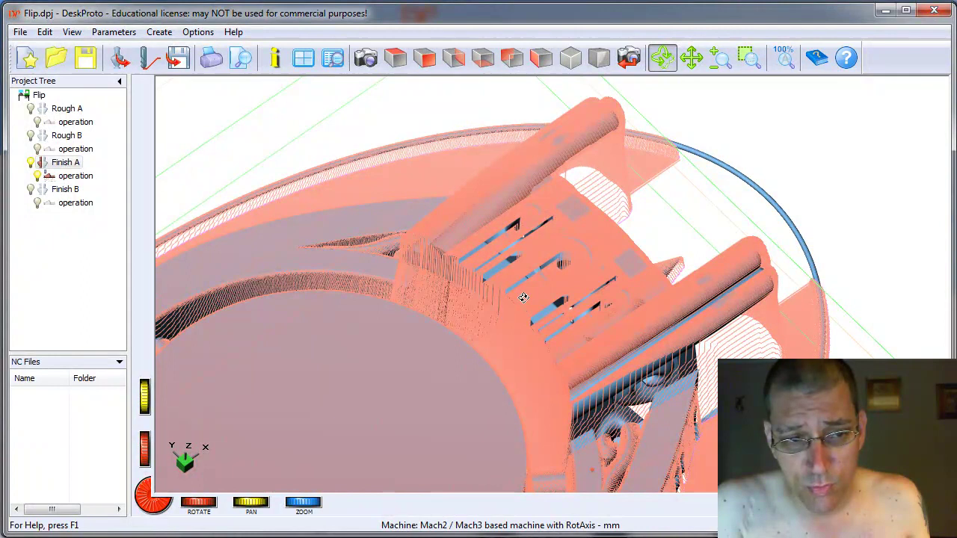
{"action": "left_click_drag", "start_coordinate": [503, 310], "coordinate": [554, 275]}
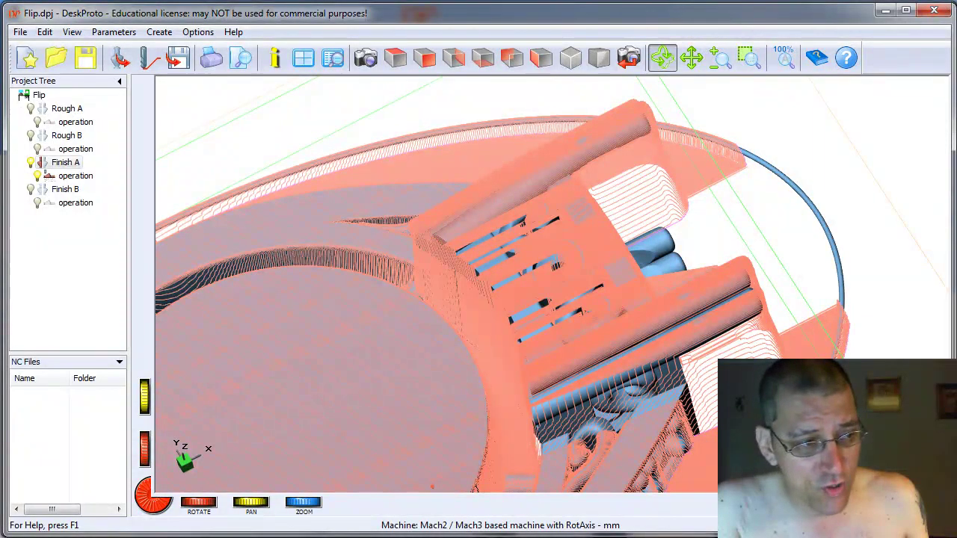
- Check the toolpath coverage inside the shoulder's scrollwork openings up close
{"action": "left_click_drag", "start_coordinate": [399, 316], "coordinate": [490, 277]}
{"action": "scroll", "coordinate": [490, 277], "scroll_direction": "down", "scroll_amount": 2}
{"action": "scroll", "coordinate": [521, 264], "scroll_direction": "up", "scroll_amount": 6}
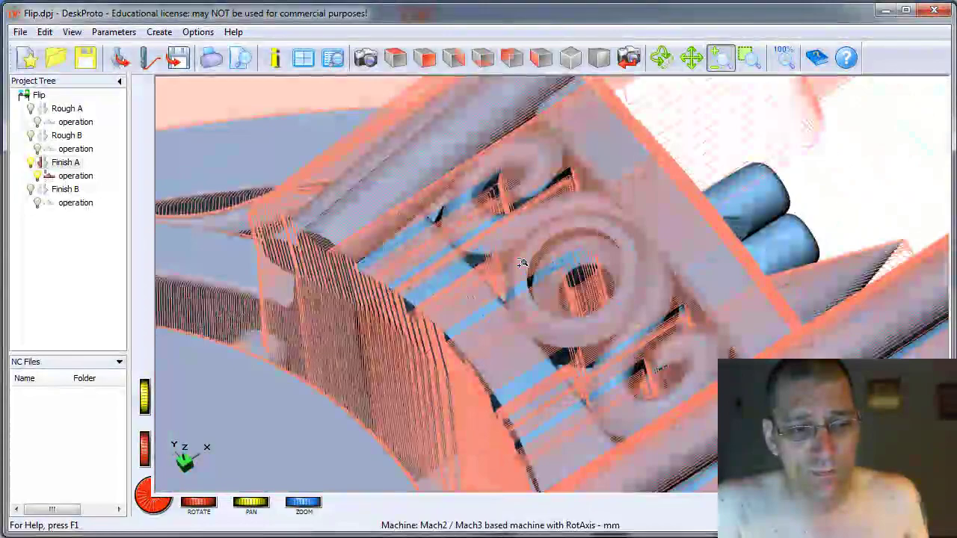
{"action": "left_click_drag", "start_coordinate": [449, 301], "coordinate": [467, 288]}
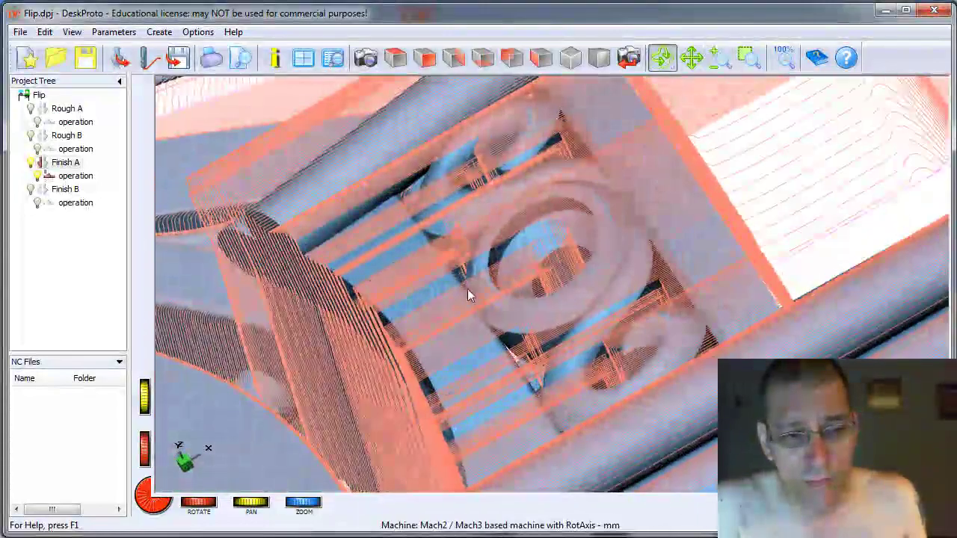
{"action": "left_click_drag", "start_coordinate": [606, 343], "coordinate": [547, 301]}
{"action": "scroll", "coordinate": [546, 301], "scroll_direction": "up", "scroll_amount": 5}
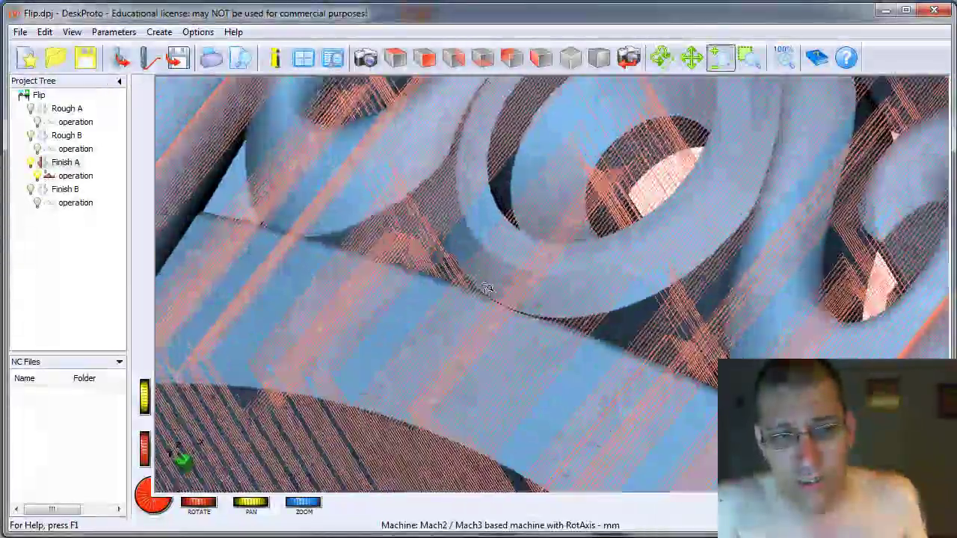
{"action": "scroll", "coordinate": [538, 291], "scroll_direction": "down", "scroll_amount": 5}
{"action": "scroll", "coordinate": [564, 294], "scroll_direction": "down", "scroll_amount": 5}
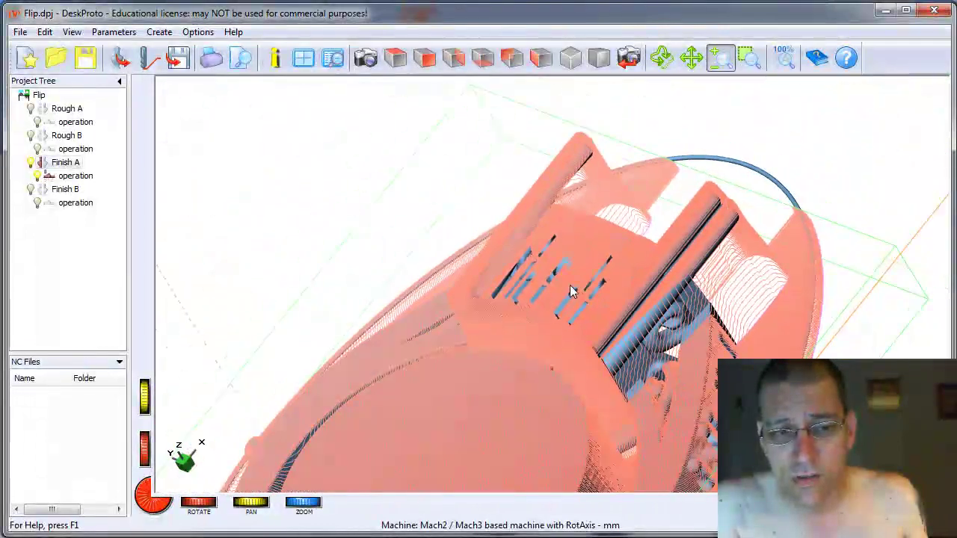
- Inspect the Finish A toolpaths along the prongs, central disc and shank at oblique and near-top angles
{"action": "left_click_drag", "start_coordinate": [709, 231], "coordinate": [738, 314]}
{"action": "left_click_drag", "start_coordinate": [389, 361], "coordinate": [739, 228]}
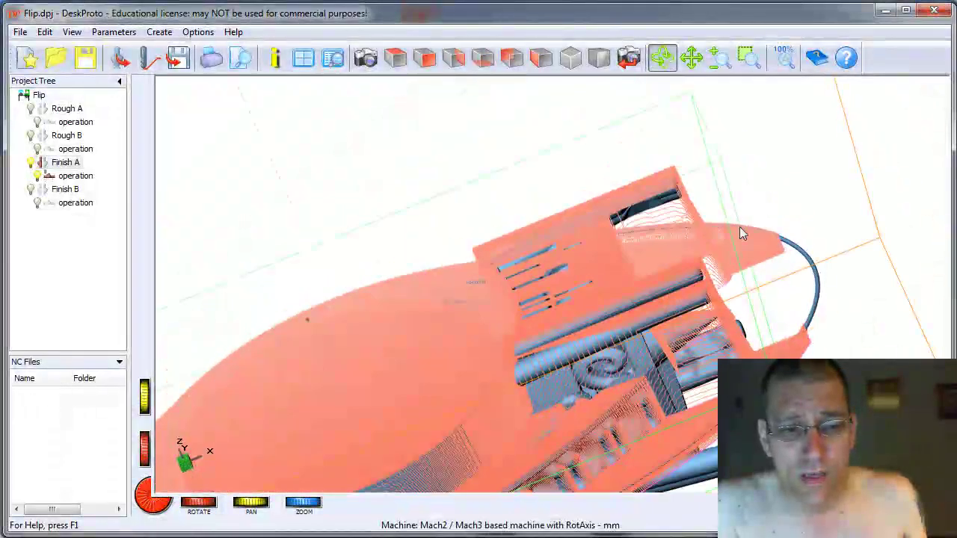
{"action": "scroll", "coordinate": [741, 228], "scroll_direction": "up", "scroll_amount": 4}
{"action": "scroll", "coordinate": [721, 256], "scroll_direction": "down", "scroll_amount": 5}
{"action": "left_click_drag", "start_coordinate": [710, 314], "coordinate": [678, 291]}
{"action": "left_click_drag", "start_coordinate": [292, 470], "coordinate": [342, 438]}
{"action": "scroll", "coordinate": [476, 453], "scroll_direction": "down", "scroll_amount": 2}
{"action": "scroll", "coordinate": [492, 444], "scroll_direction": "up", "scroll_amount": 4}
{"action": "scroll", "coordinate": [508, 436], "scroll_direction": "up", "scroll_amount": 3}
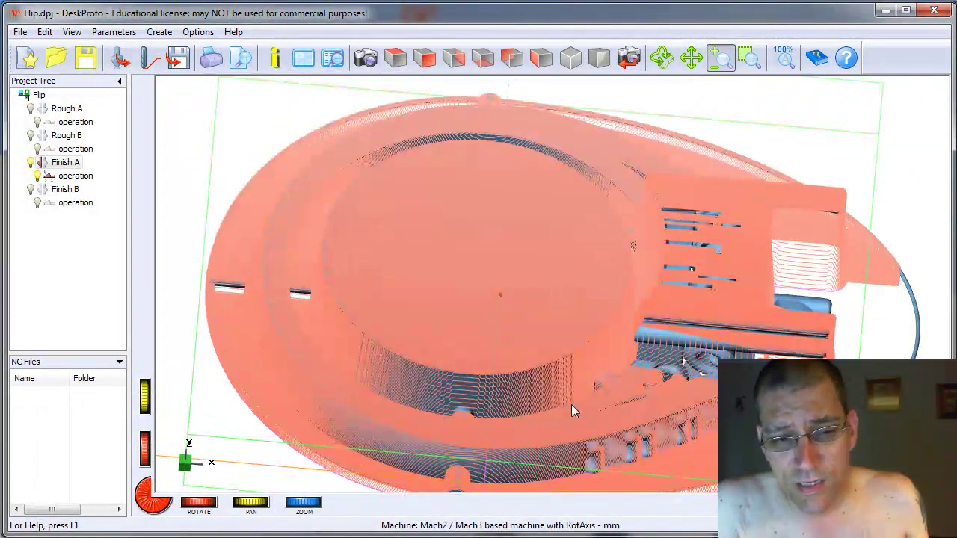
- Review the toolpaths on the ring's side wall, sprues and outer frame at low angles, including the whole part
{"action": "left_click_drag", "start_coordinate": [572, 405], "coordinate": [602, 352]}
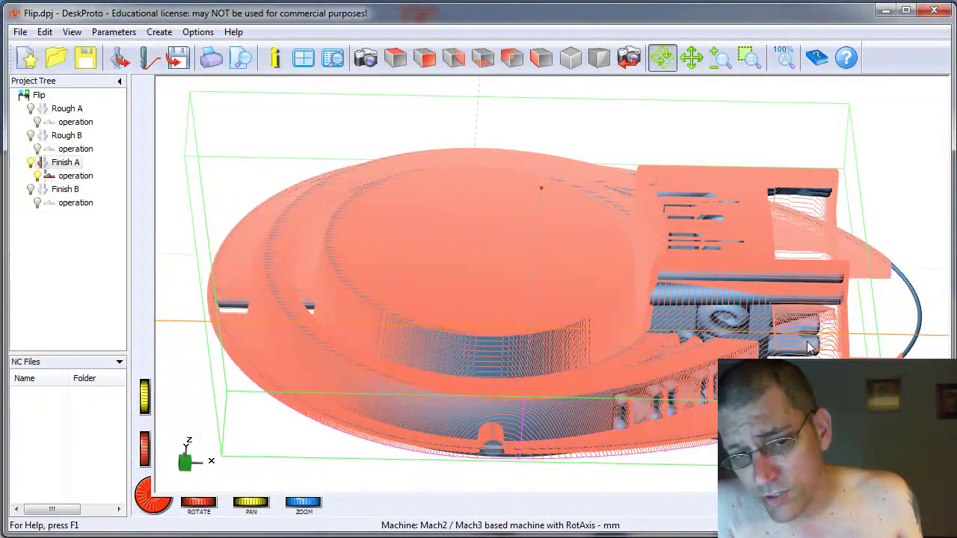
{"action": "left_click_drag", "start_coordinate": [515, 428], "coordinate": [436, 415]}
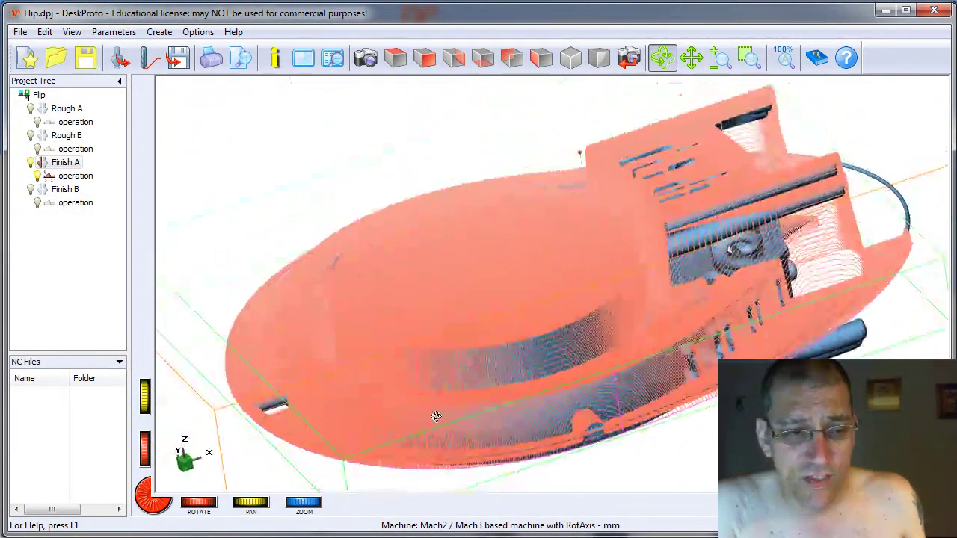
{"action": "scroll", "coordinate": [577, 329], "scroll_direction": "up", "scroll_amount": 1}
{"action": "scroll", "coordinate": [572, 323], "scroll_direction": "down", "scroll_amount": 3}
{"action": "left_click_drag", "start_coordinate": [675, 277], "coordinate": [621, 344]}
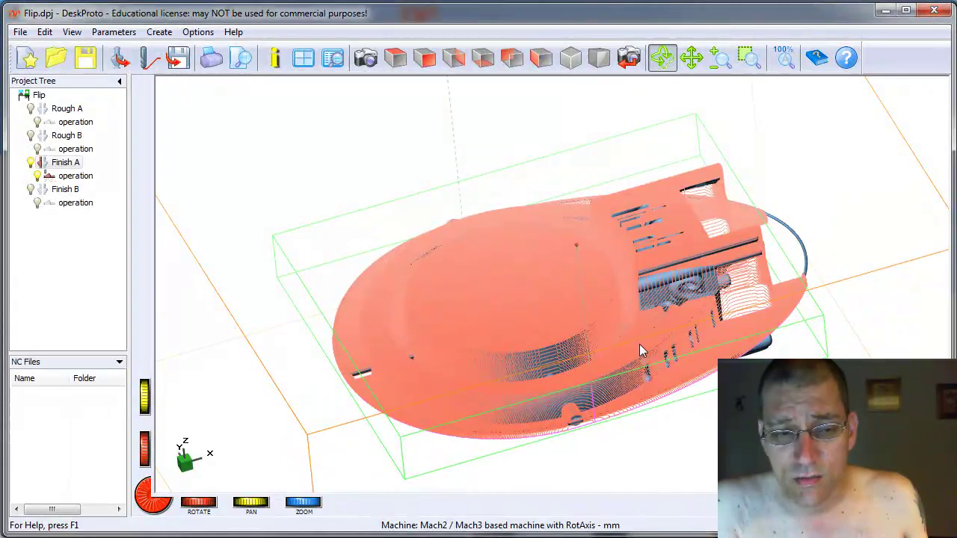
{"action": "left_click_drag", "start_coordinate": [720, 330], "coordinate": [696, 334]}
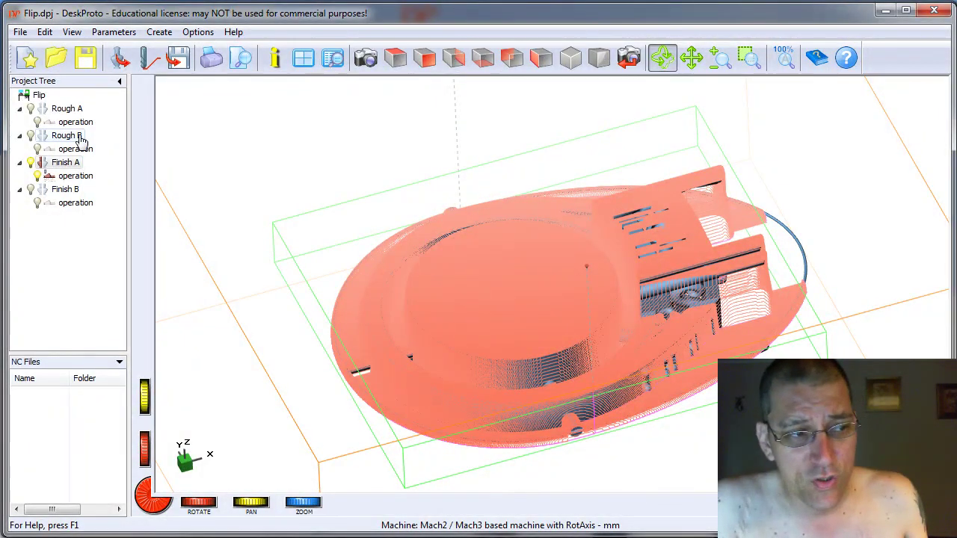
{"action": "left_click_drag", "start_coordinate": [559, 192], "coordinate": [421, 235]}
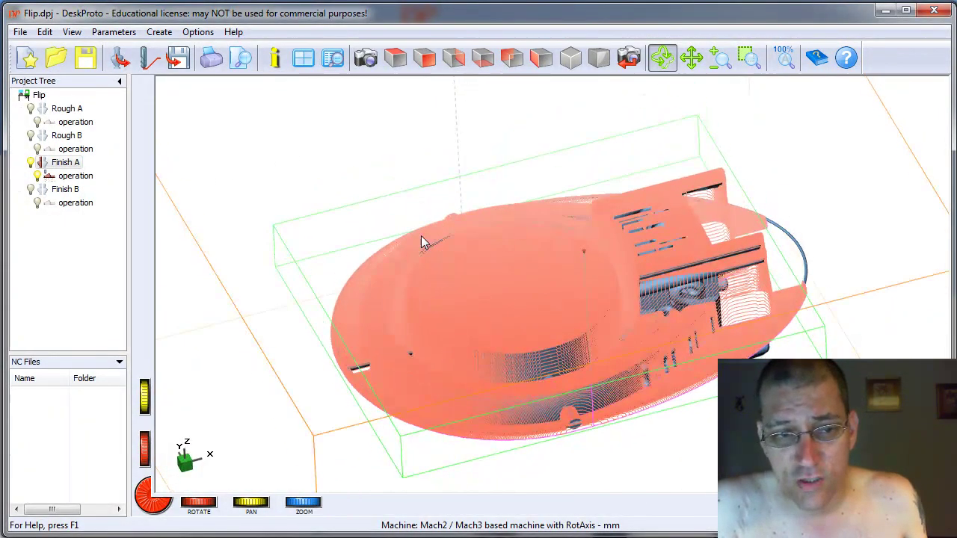
- Check which cutters are assigned to the Rough A, Finish A and Finish B operations
{"action": "left_click", "coordinate": [73, 122]}
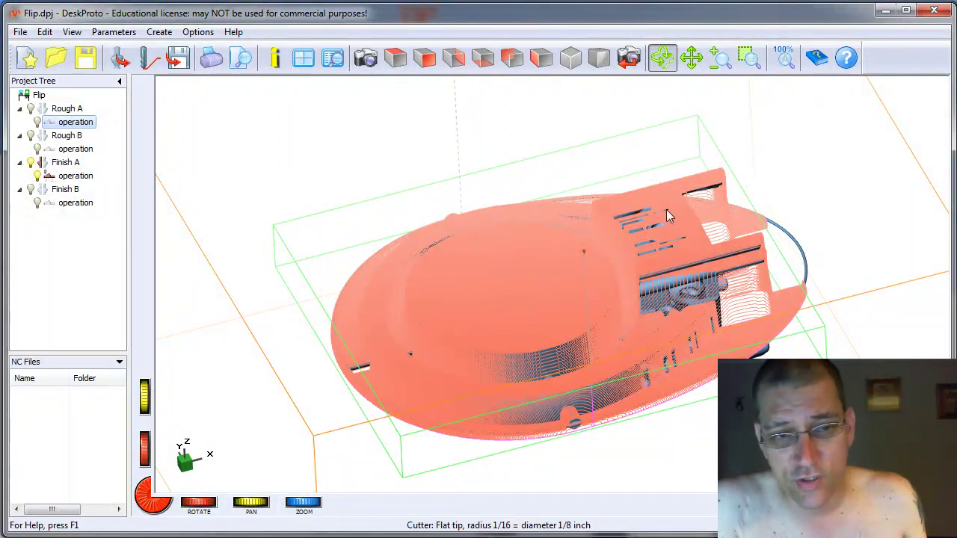
{"action": "left_click", "coordinate": [75, 176]}
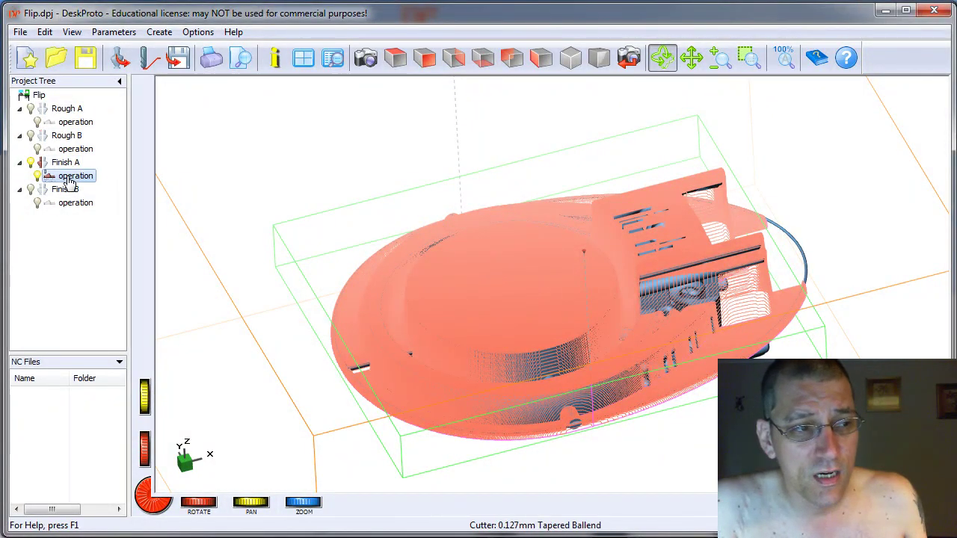
{"action": "left_click", "coordinate": [75, 203]}
{"action": "left_click", "coordinate": [75, 176]}
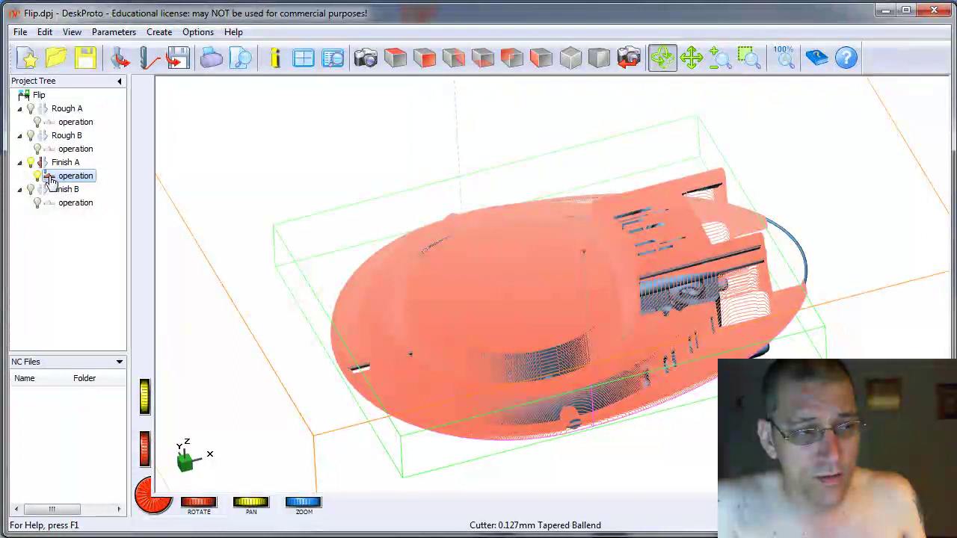
{"action": "left_click_drag", "start_coordinate": [85, 181], "coordinate": [58, 168]}
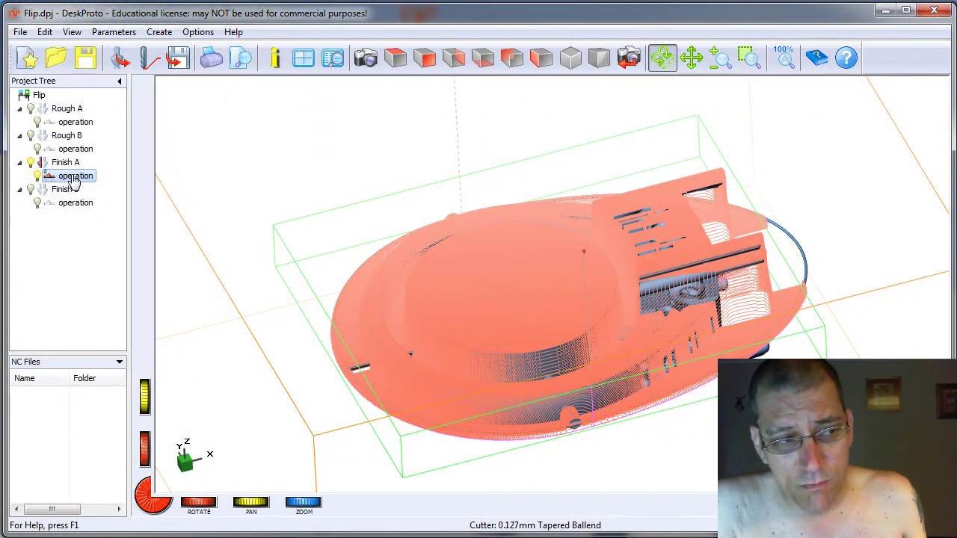
- Graphically extend the Finish A operation's custom rectangular sub-segment past the outer frame, to a maximum X of about 22.73 mm
{"action": "double_click", "coordinate": [73, 180]}
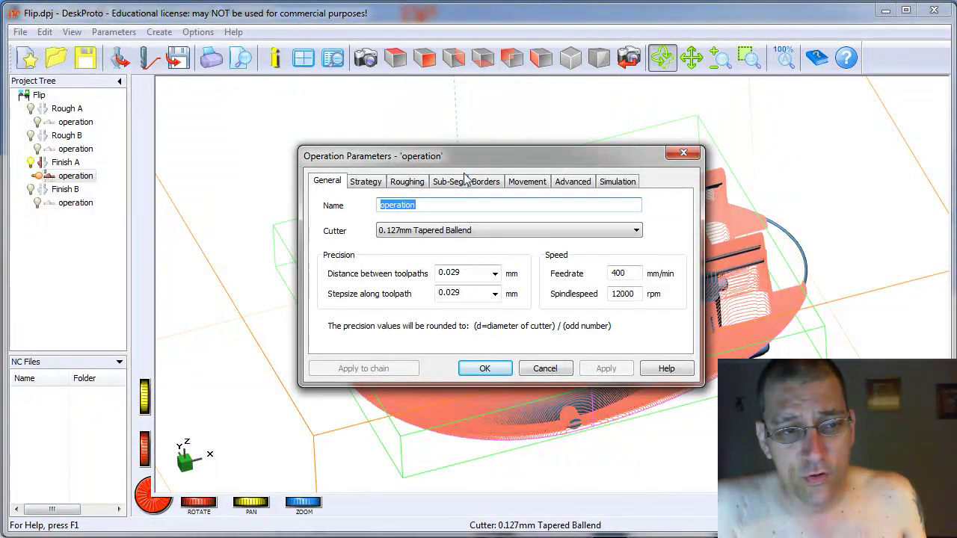
{"action": "left_click", "coordinate": [450, 183]}
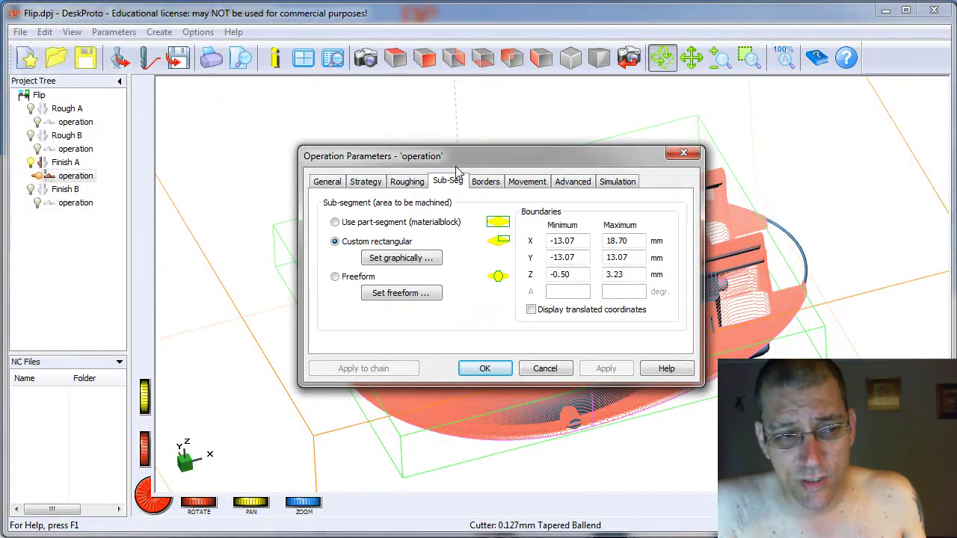
{"action": "left_click", "coordinate": [398, 258]}
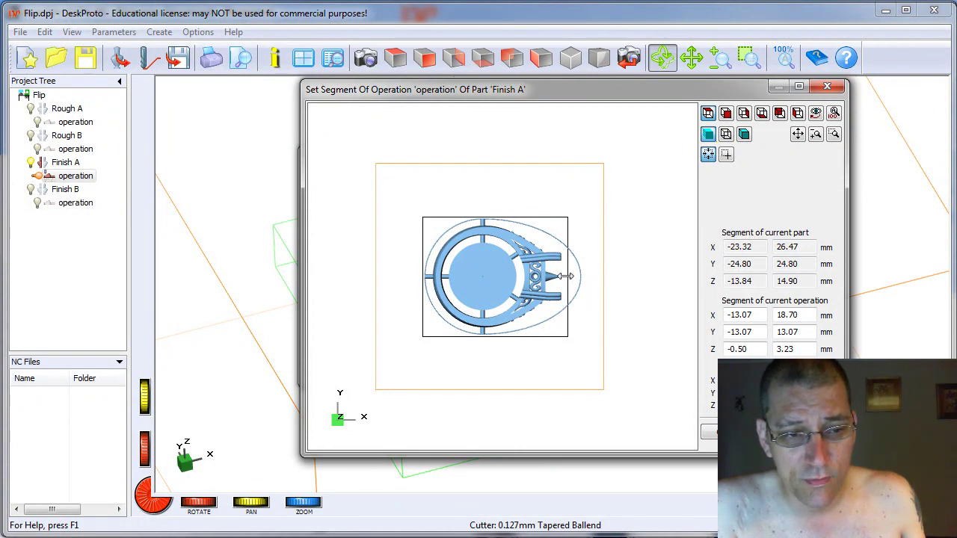
{"action": "left_click_drag", "start_coordinate": [568, 275], "coordinate": [586, 273]}
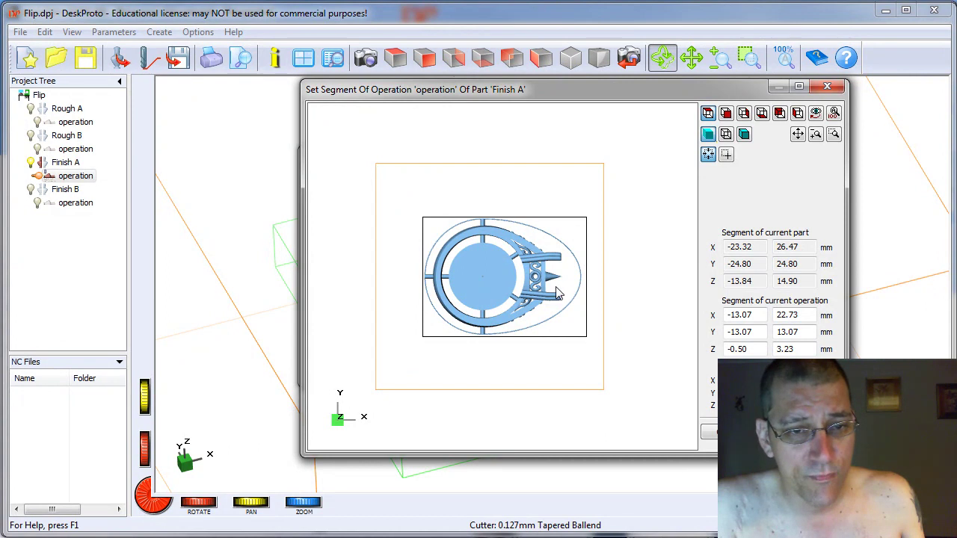
- Raise the sub-segment's maximum Z above the prongs to about 6.22 mm in the front view and accept the operation parameters
{"action": "left_click", "coordinate": [726, 113]}
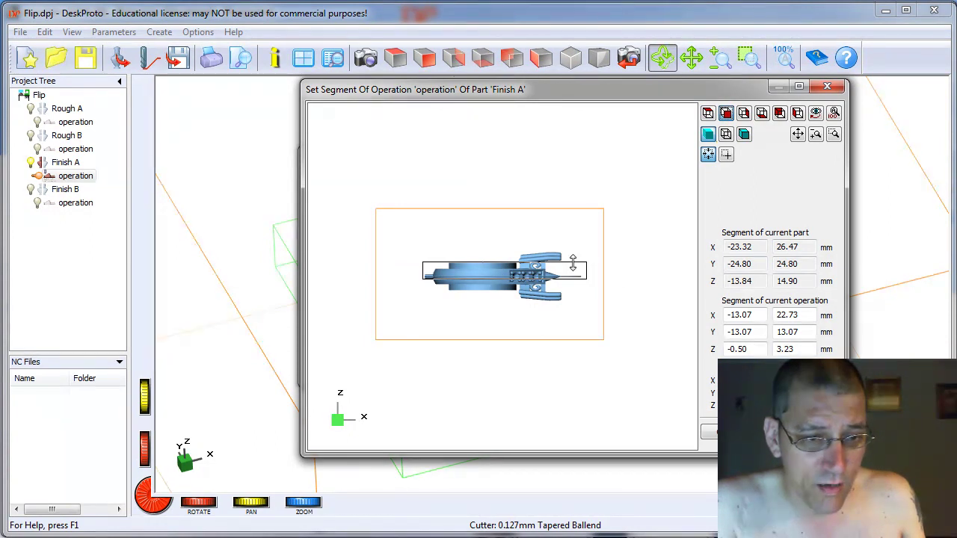
{"action": "left_click_drag", "start_coordinate": [573, 261], "coordinate": [572, 254]}
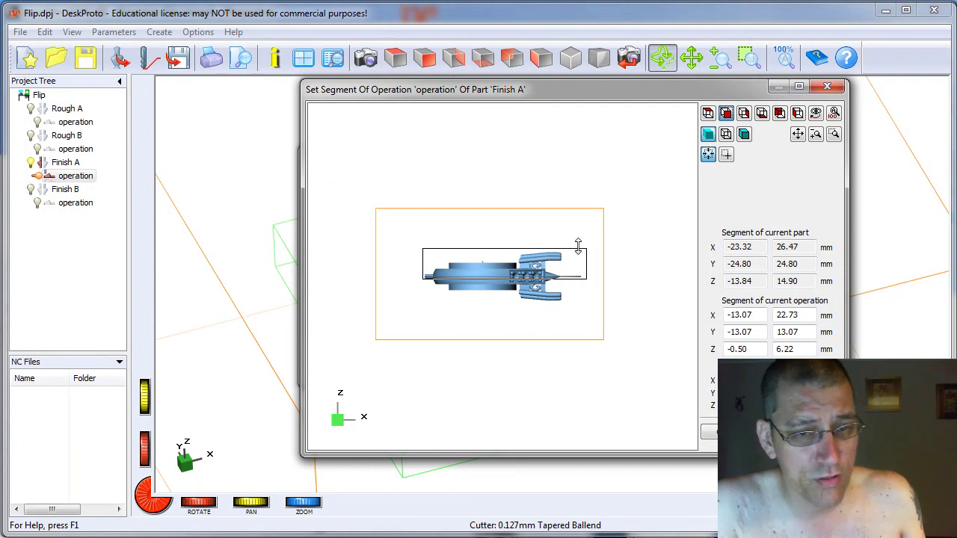
{"action": "left_click", "coordinate": [709, 433]}
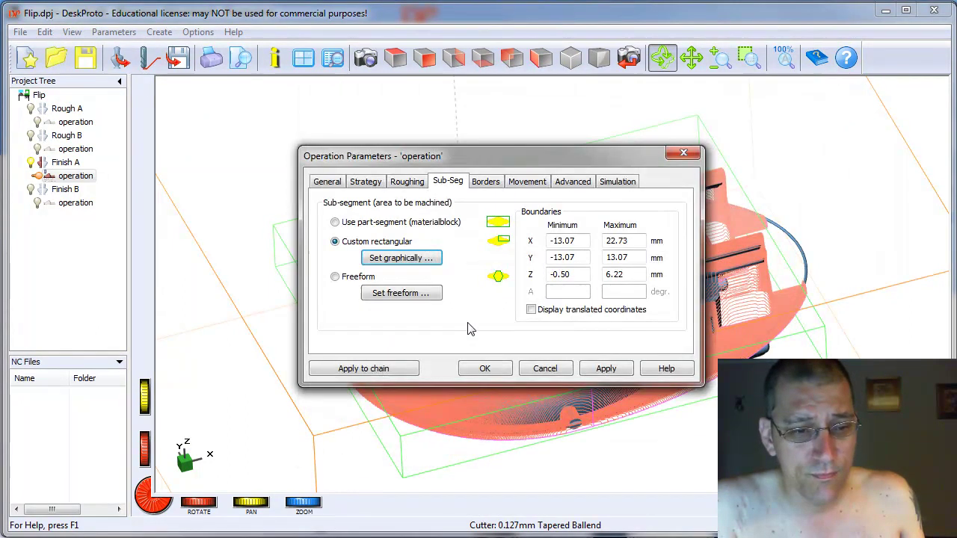
{"action": "left_click", "coordinate": [483, 368]}
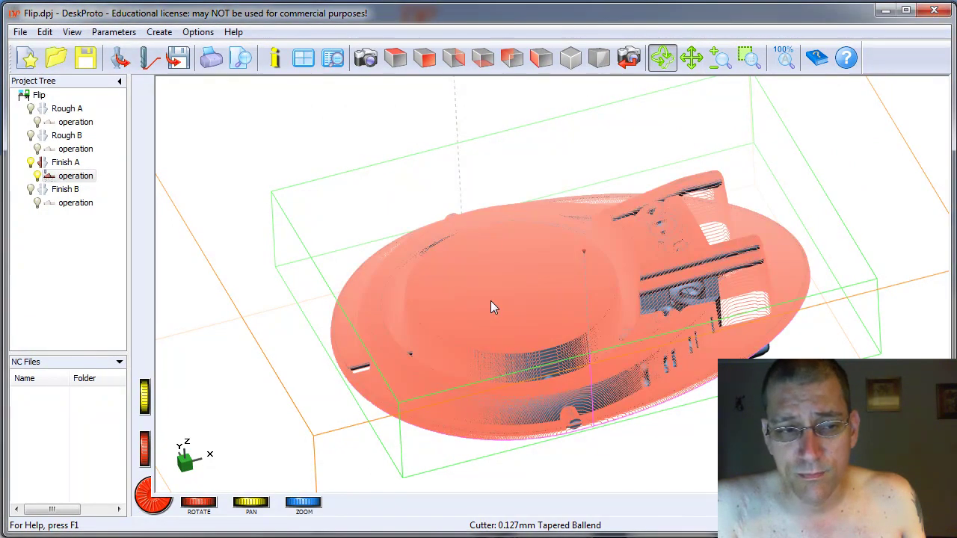
- Inspect the Finish A toolpaths inside the shoulder's scrollwork and between the prongs up close
{"action": "left_click_drag", "start_coordinate": [414, 310], "coordinate": [594, 216]}
{"action": "scroll", "coordinate": [630, 200], "scroll_direction": "down", "scroll_amount": 3}
{"action": "scroll", "coordinate": [651, 204], "scroll_direction": "up", "scroll_amount": 10}
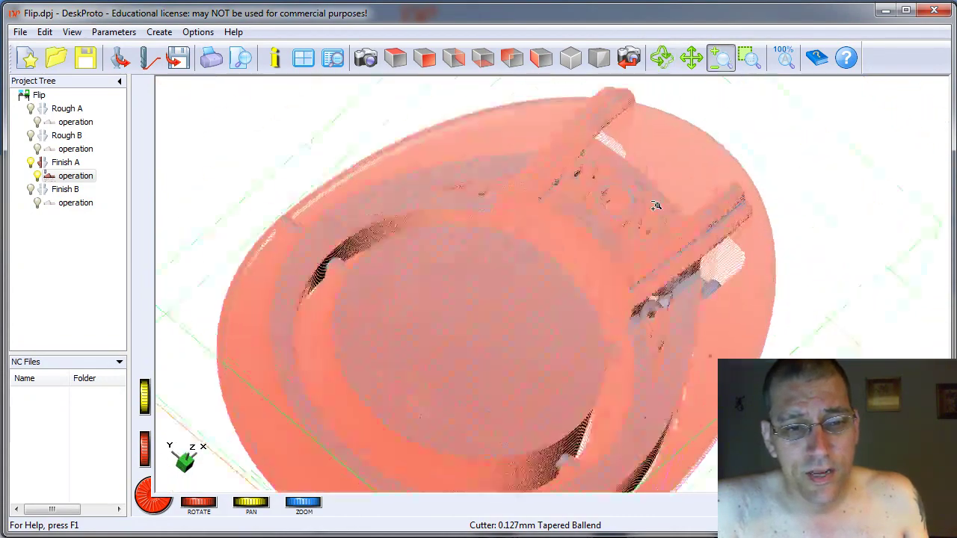
{"action": "left_click_drag", "start_coordinate": [487, 327], "coordinate": [535, 274]}
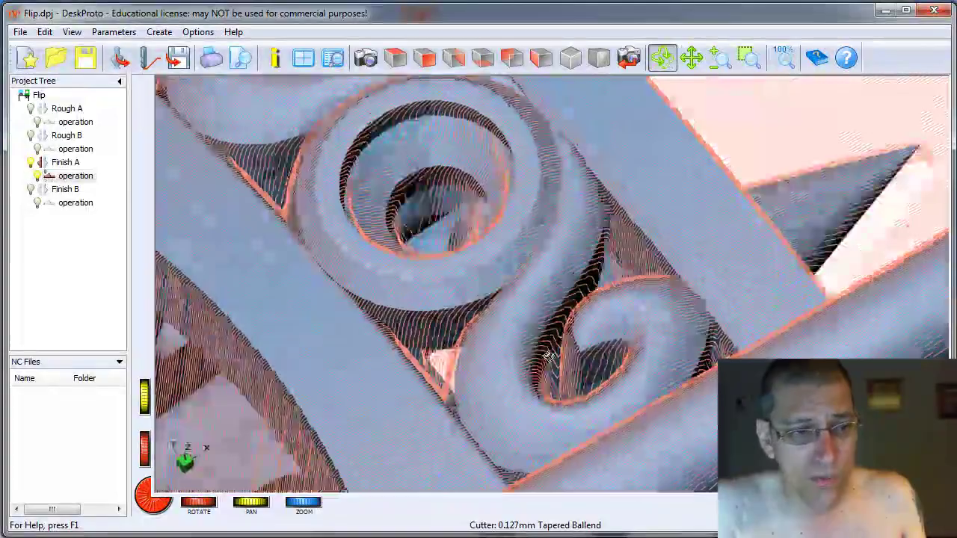
{"action": "left_click_drag", "start_coordinate": [549, 357], "coordinate": [431, 388]}
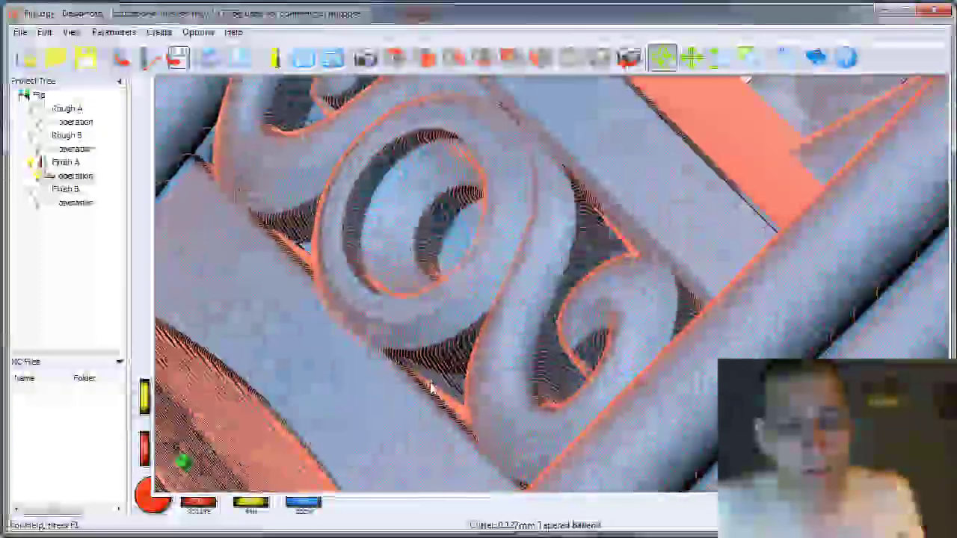
{"action": "scroll", "coordinate": [535, 332], "scroll_direction": "up", "scroll_amount": 3}
{"action": "scroll", "coordinate": [546, 329], "scroll_direction": "down", "scroll_amount": 8}
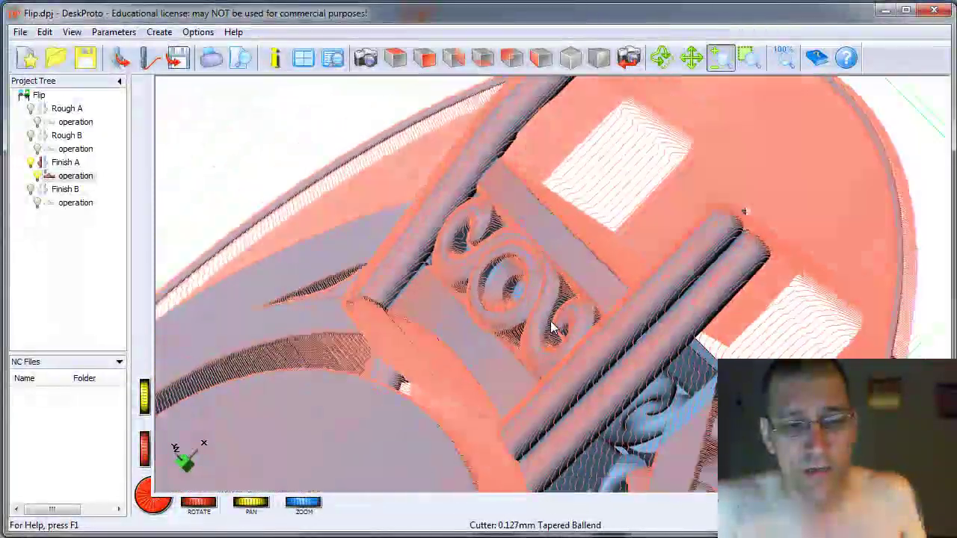
{"action": "scroll", "coordinate": [554, 330], "scroll_direction": "down", "scroll_amount": 5}
- Examine the Finish A toolpaths along the prongs and outer frame from low, top and oblique angles
{"action": "left_click_drag", "start_coordinate": [431, 348], "coordinate": [662, 279]}
{"action": "scroll", "coordinate": [513, 299], "scroll_direction": "up", "scroll_amount": 3}
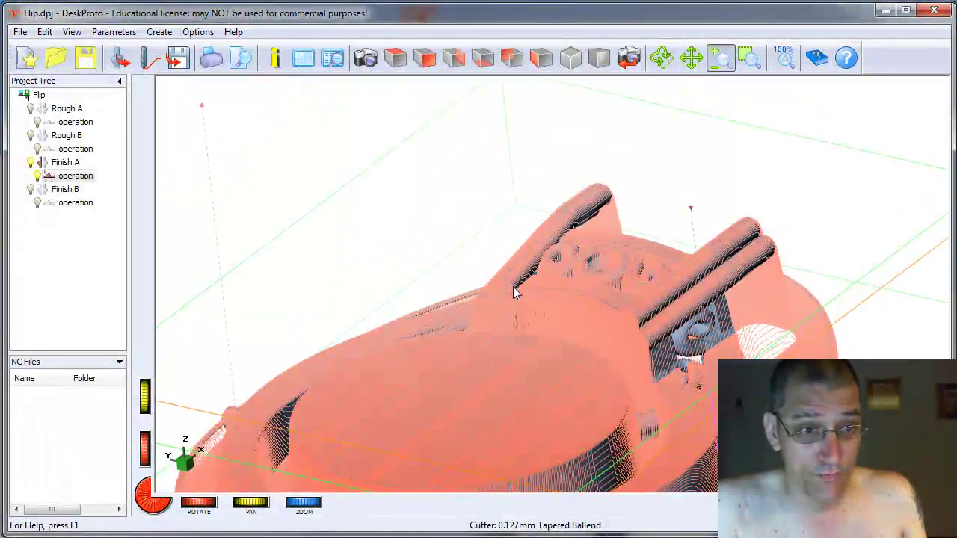
{"action": "scroll", "coordinate": [511, 289], "scroll_direction": "down", "scroll_amount": 5}
{"action": "mouse_move", "coordinate": [510, 286]}
{"action": "left_mouse_down"}
{"action": "mouse_move", "coordinate": [254, 301]}
{"action": "mouse_move", "coordinate": [421, 347]}
{"action": "mouse_move", "coordinate": [566, 323]}
{"action": "mouse_move", "coordinate": [517, 289]}
{"action": "left_mouse_up"}
{"action": "scroll", "coordinate": [517, 277], "scroll_direction": "down", "scroll_amount": 3}
{"action": "scroll", "coordinate": [516, 269], "scroll_direction": "up", "scroll_amount": 5}
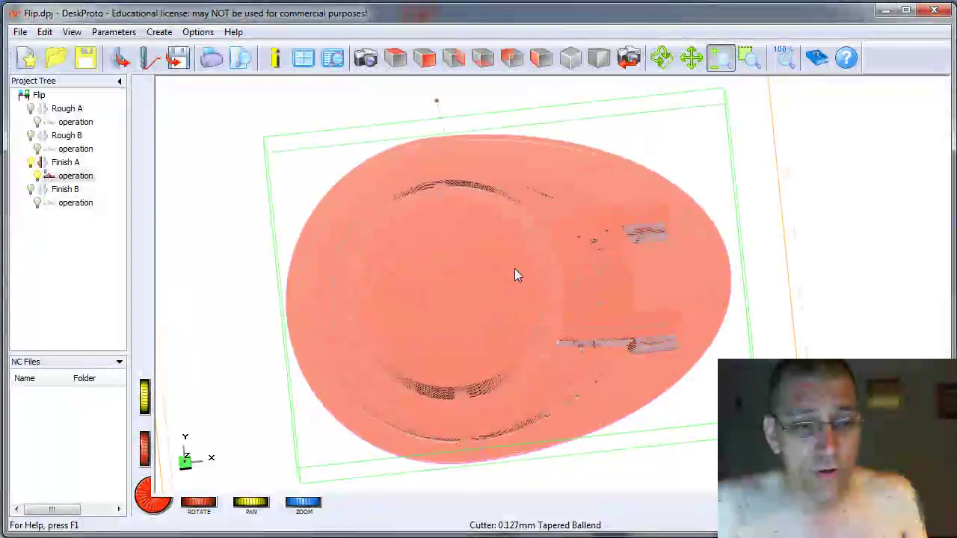
{"action": "scroll", "coordinate": [514, 269], "scroll_direction": "up", "scroll_amount": 3}
{"action": "left_click_drag", "start_coordinate": [517, 345], "coordinate": [502, 228]}
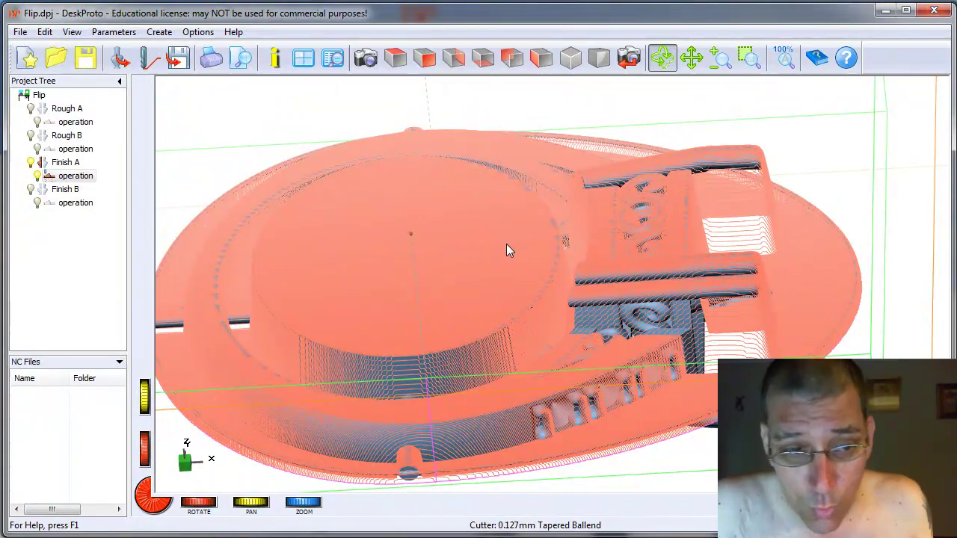
- Review the Finish A toolpath coverage and the enlarged machining boundary over the whole part
{"action": "left_click_drag", "start_coordinate": [506, 245], "coordinate": [495, 304]}
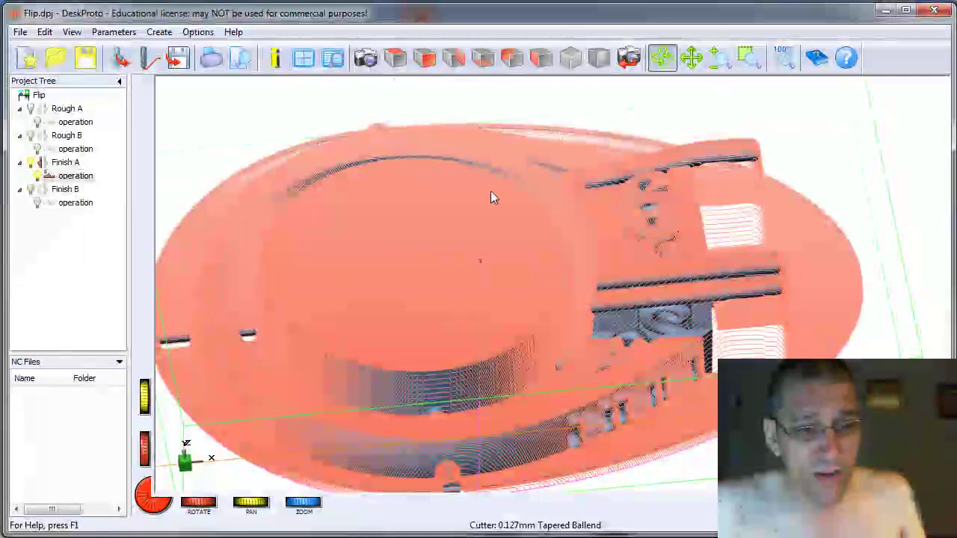
{"action": "left_click_drag", "start_coordinate": [492, 196], "coordinate": [499, 226]}
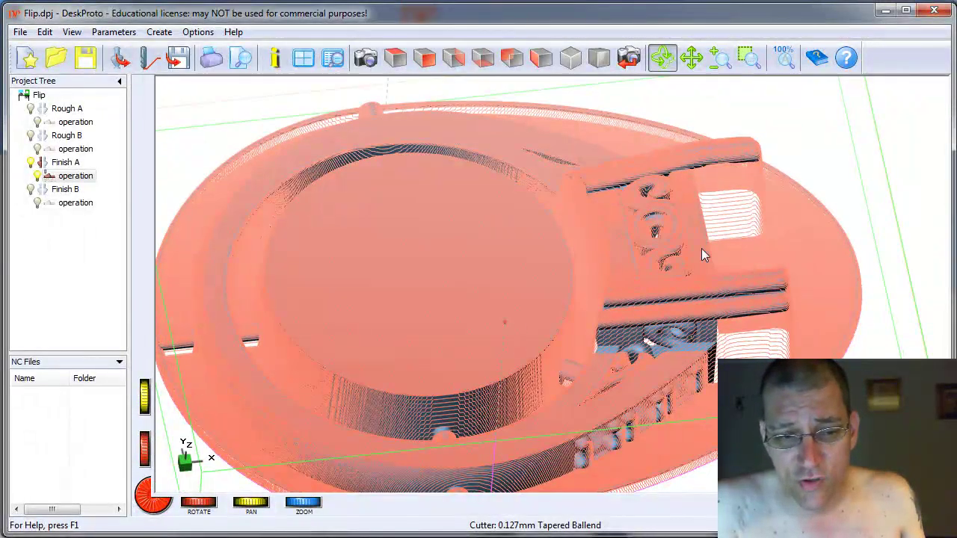
{"action": "scroll", "coordinate": [701, 249], "scroll_direction": "up", "scroll_amount": 1}
{"action": "scroll", "coordinate": [702, 244], "scroll_direction": "down", "scroll_amount": 5}
{"action": "left_click_drag", "start_coordinate": [672, 230], "coordinate": [610, 217]}
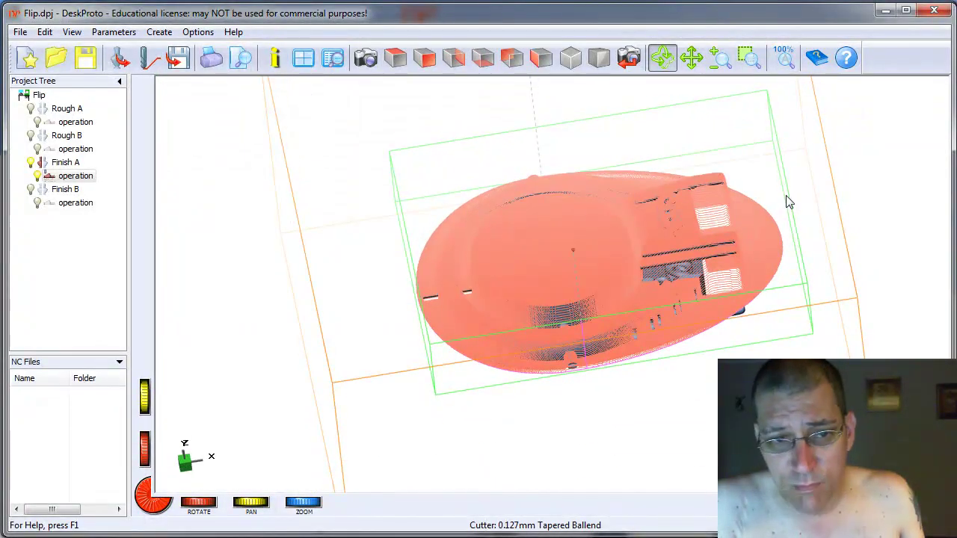
{"action": "left_click", "coordinate": [73, 178]}
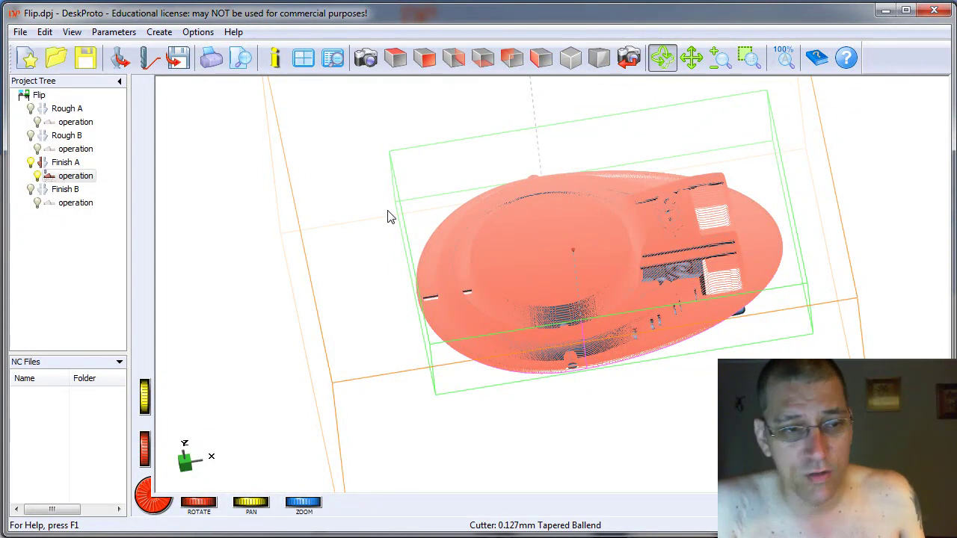
{"action": "left_click_drag", "start_coordinate": [457, 240], "coordinate": [465, 341]}
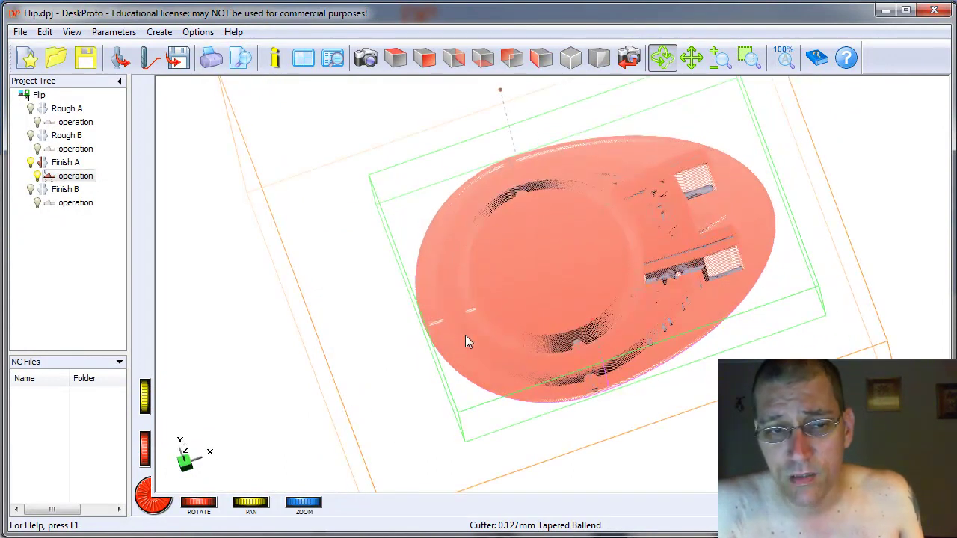
{"action": "left_click_drag", "start_coordinate": [538, 280], "coordinate": [646, 222]}
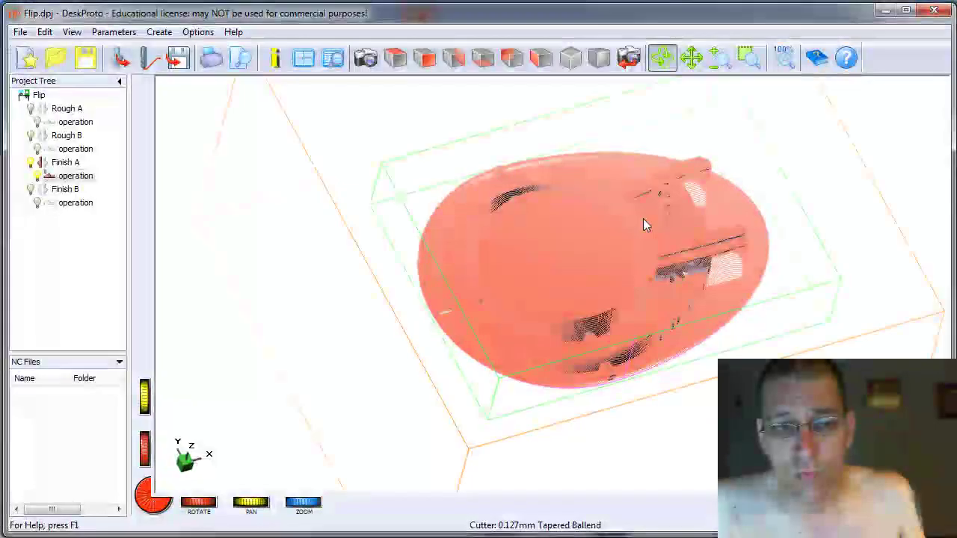
- Display the Finish B part and examine its machining boundary around the ring model
{"action": "left_click", "coordinate": [78, 205]}
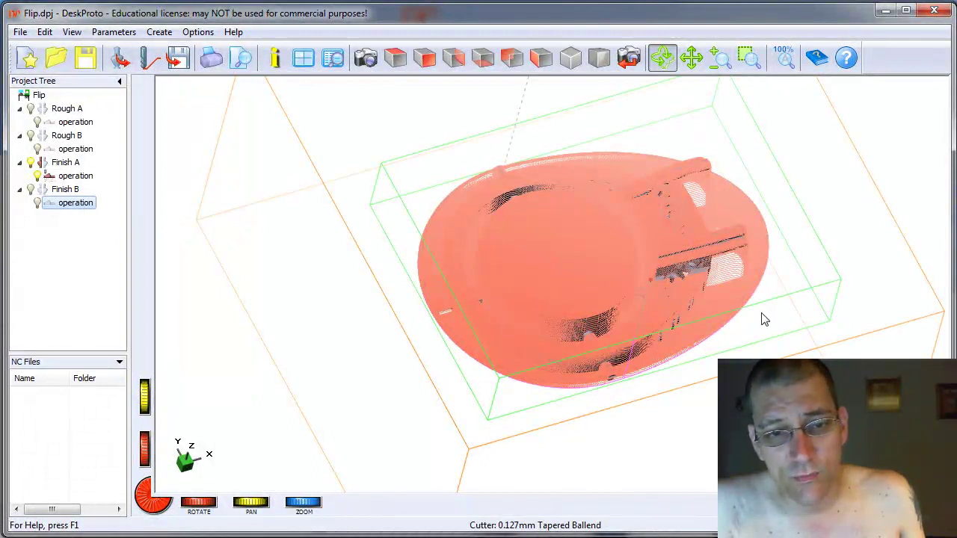
{"action": "left_click", "coordinate": [45, 190]}
{"action": "left_click_drag", "start_coordinate": [544, 301], "coordinate": [496, 231]}
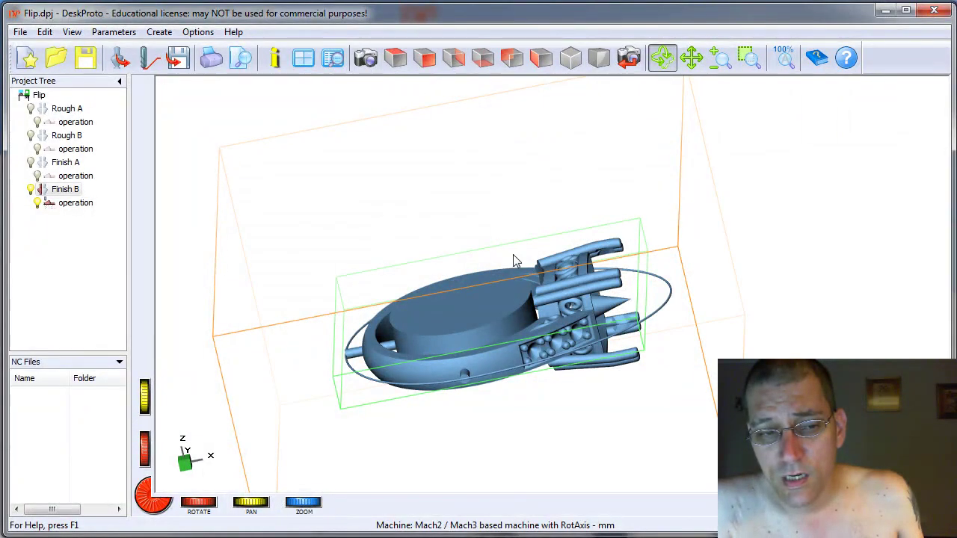
{"action": "left_click_drag", "start_coordinate": [514, 260], "coordinate": [569, 313]}
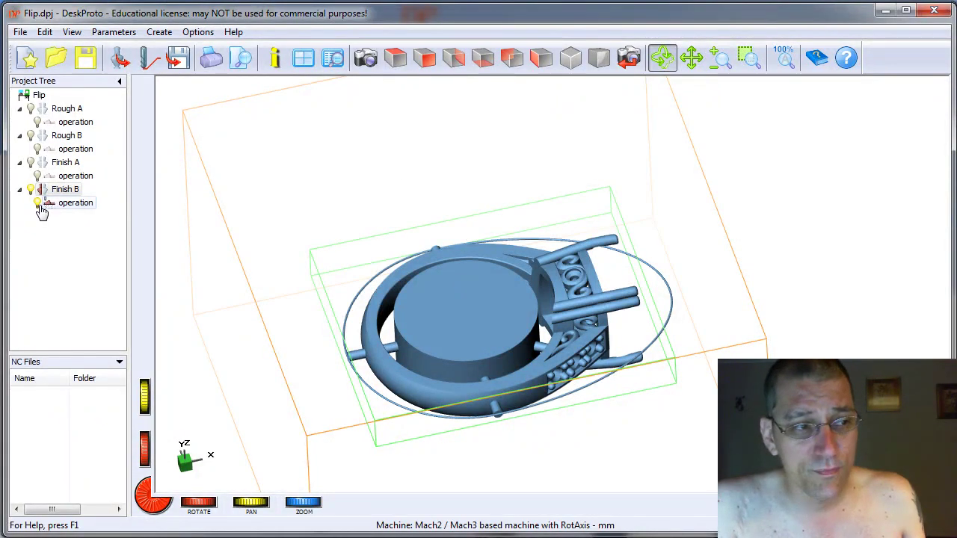
- Display the Finish A part again and review its toolpaths over the ring and frame from side and oblique angles
{"action": "left_click", "coordinate": [33, 164]}
{"action": "left_click_drag", "start_coordinate": [615, 253], "coordinate": [550, 269]}
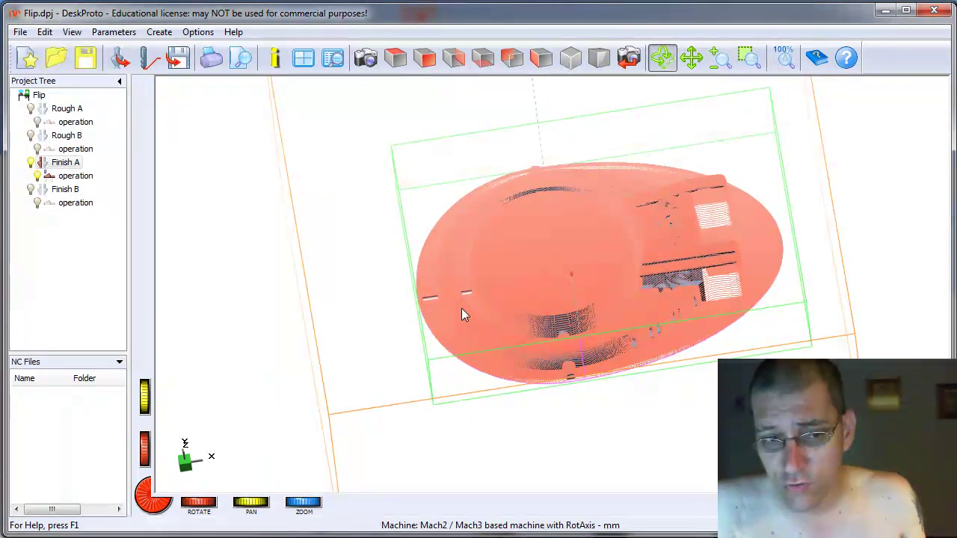
{"action": "left_click_drag", "start_coordinate": [461, 331], "coordinate": [430, 221]}
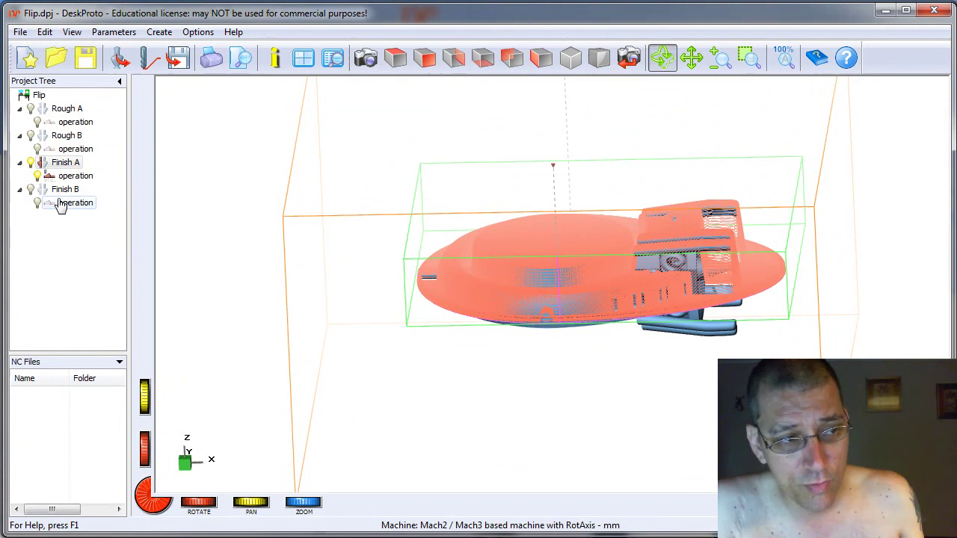
{"action": "left_click_drag", "start_coordinate": [470, 298], "coordinate": [504, 366]}
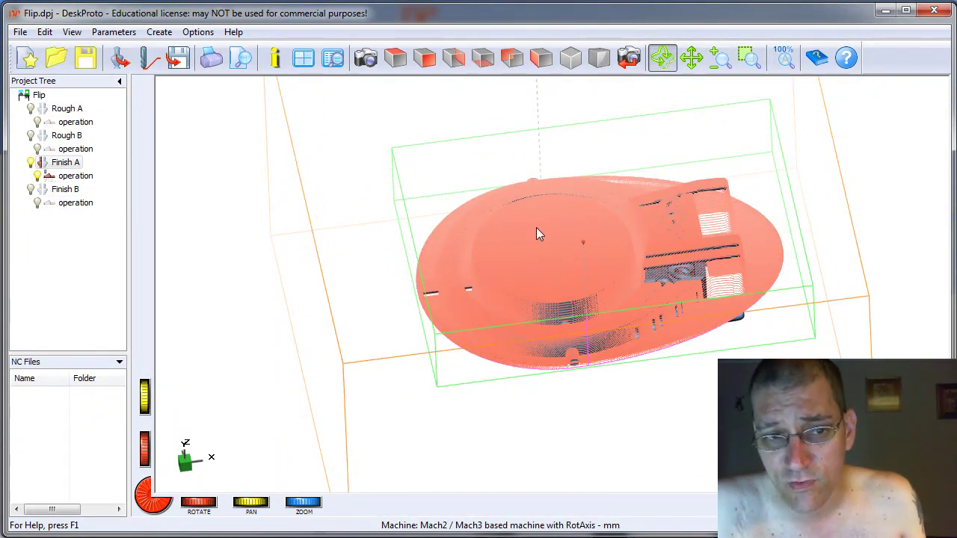
{"action": "left_click_drag", "start_coordinate": [432, 301], "coordinate": [472, 347]}
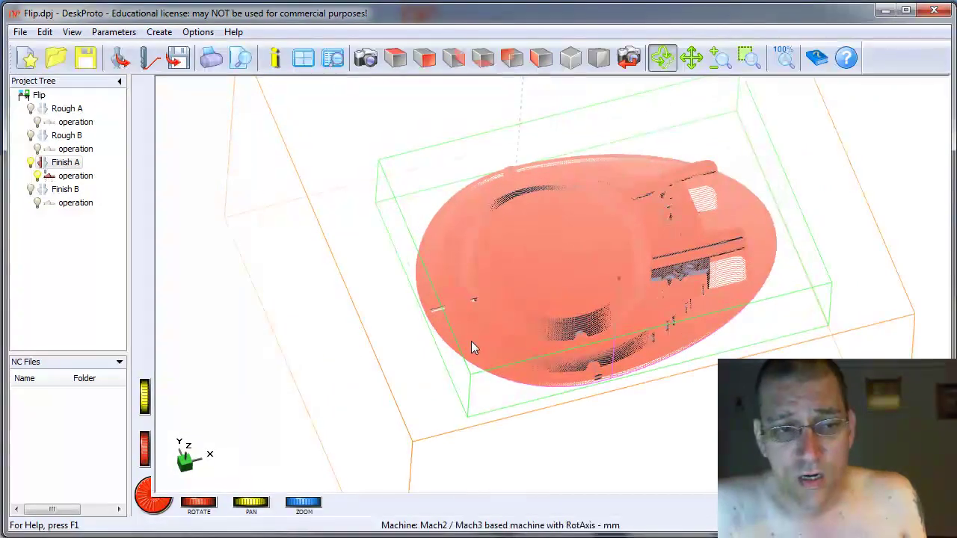
{"action": "scroll", "coordinate": [612, 209], "scroll_direction": "down", "scroll_amount": 1}
{"action": "scroll", "coordinate": [612, 209], "scroll_direction": "up", "scroll_amount": 3}
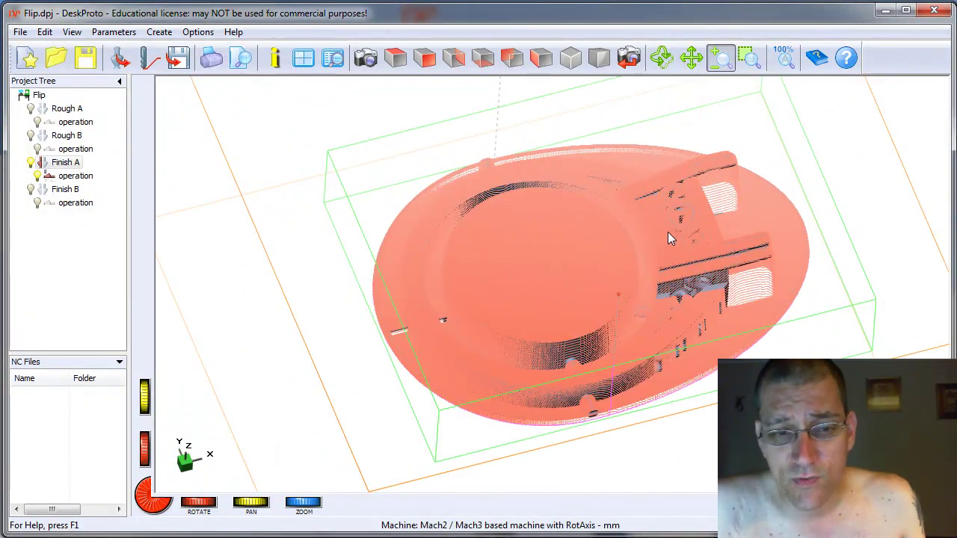